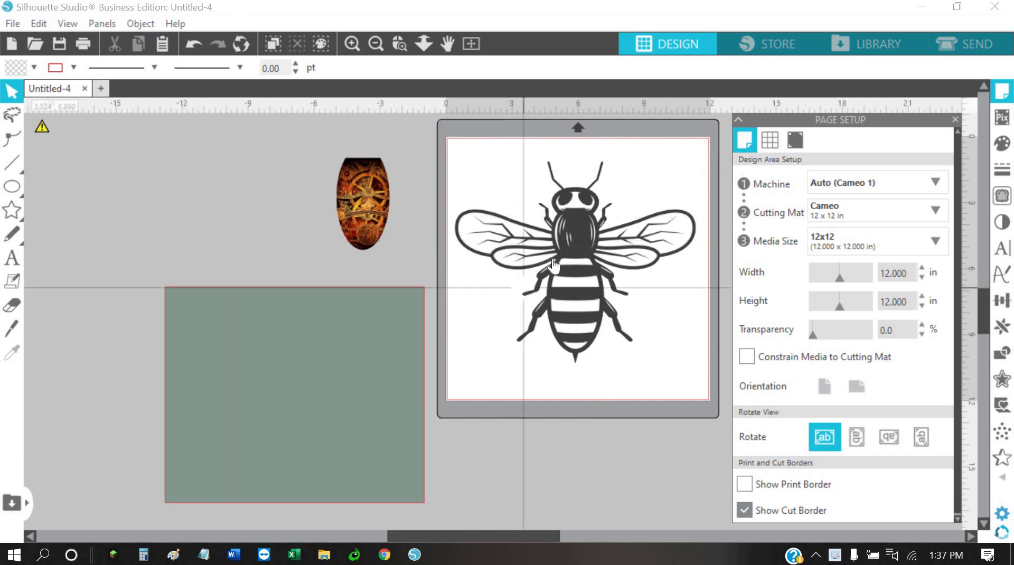
# - Move the bee image off the mat onto the green rectangle and shift the gear image slightly
pyautogui.moveTo(569, 246); pyautogui.dragTo(289, 373)
pyautogui.press('Escape')
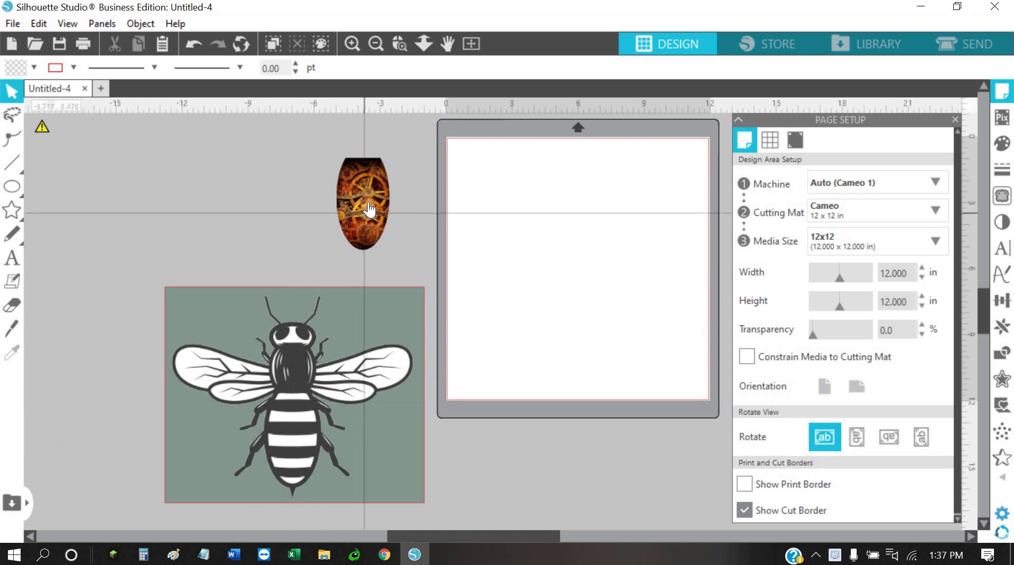
pyautogui.moveTo(368, 221); pyautogui.dragTo(350, 192)
pyautogui.click(321, 271)
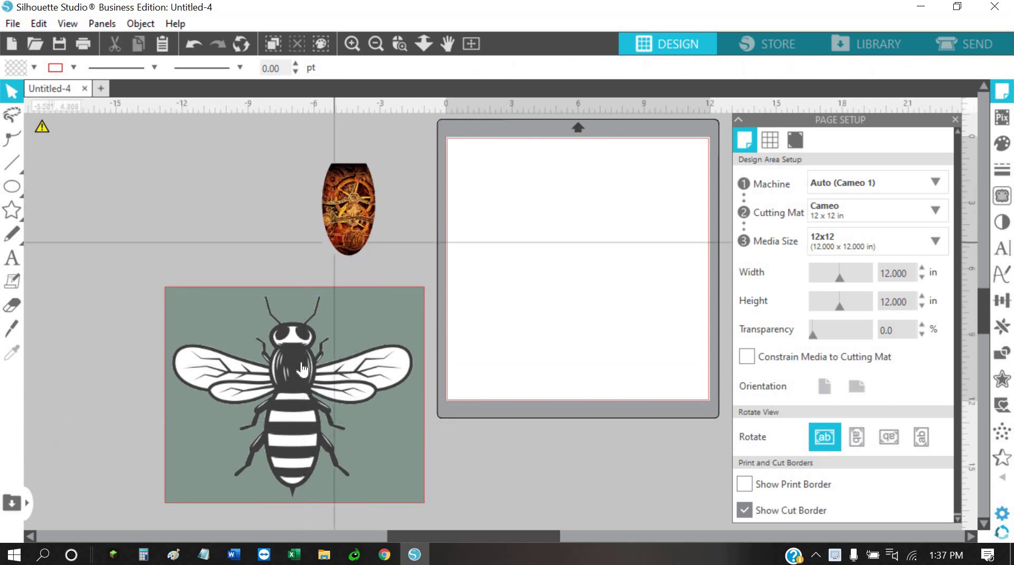
# - Send the green rectangle to the back and reposition the bee slightly higher within it
pyautogui.rightClick(354, 306)
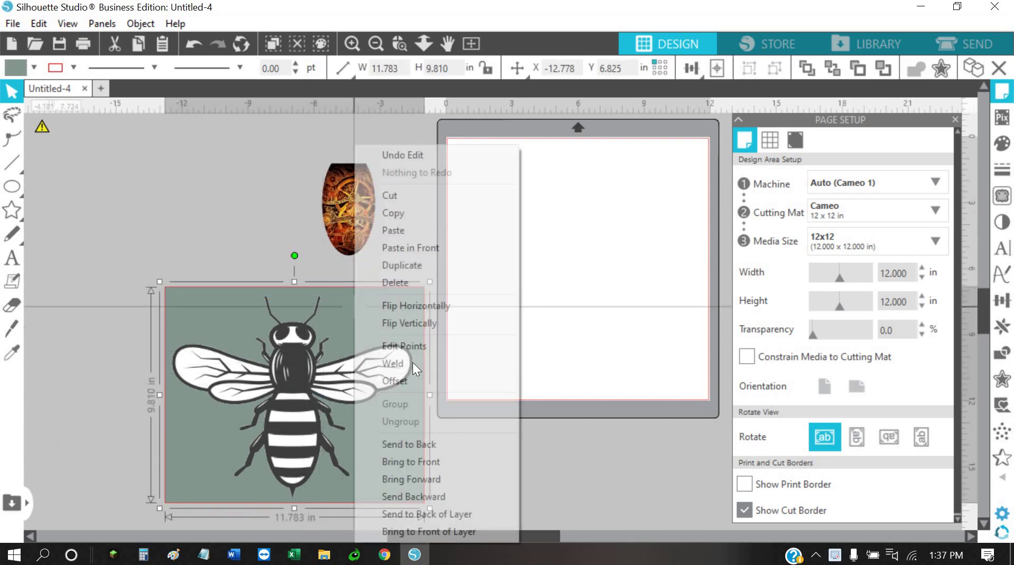
pyautogui.click(413, 444)
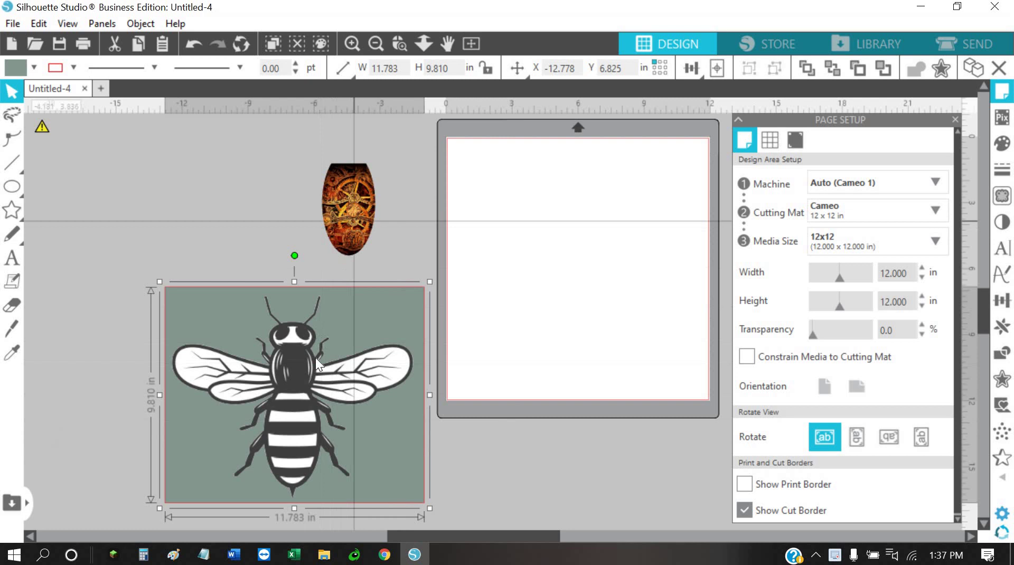
pyautogui.moveTo(356, 217)
pyautogui.mouseDown()
pyautogui.moveTo(350, 449)
pyautogui.moveTo(299, 452)
pyautogui.moveTo(298, 443)
pyautogui.moveTo(300, 452)
pyautogui.moveTo(297, 436)
pyautogui.moveTo(322, 446)
pyautogui.moveTo(299, 445)
pyautogui.moveTo(311, 295)
pyautogui.moveTo(355, 211)
pyautogui.mouseUp()
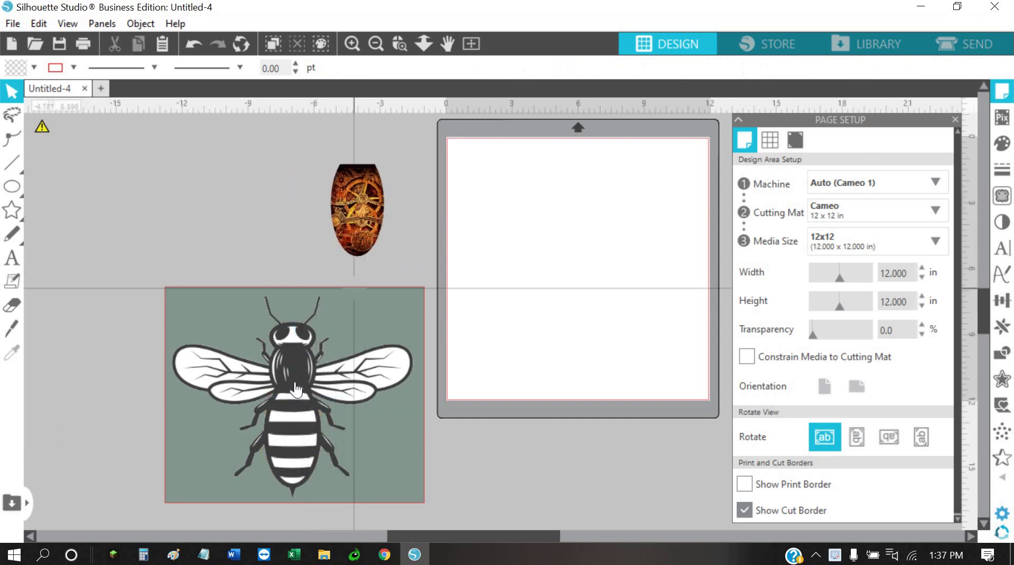
pyautogui.moveTo(295, 381); pyautogui.dragTo(294, 355)
pyautogui.click(293, 417)
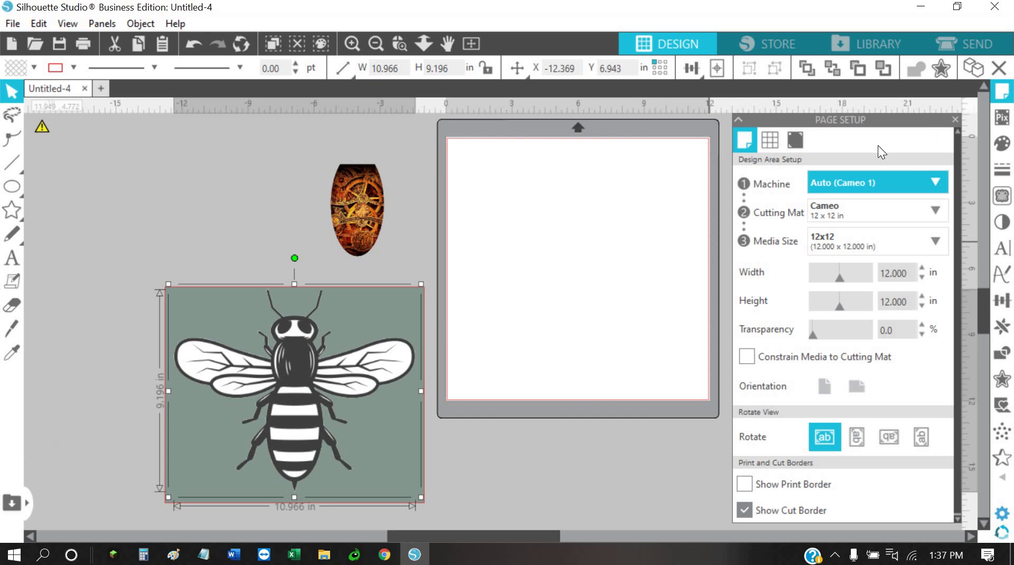
# - Trace and detach the abdomen's top white stripe by color as a single area at 20% tolerance, and delete the detached piece
pyautogui.click(1002, 197)
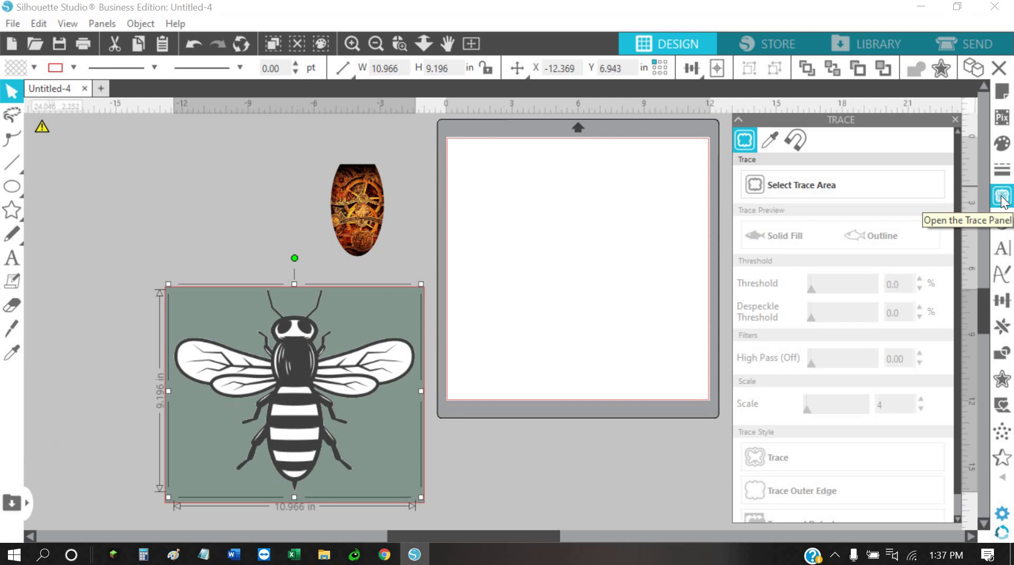
pyautogui.click(771, 140)
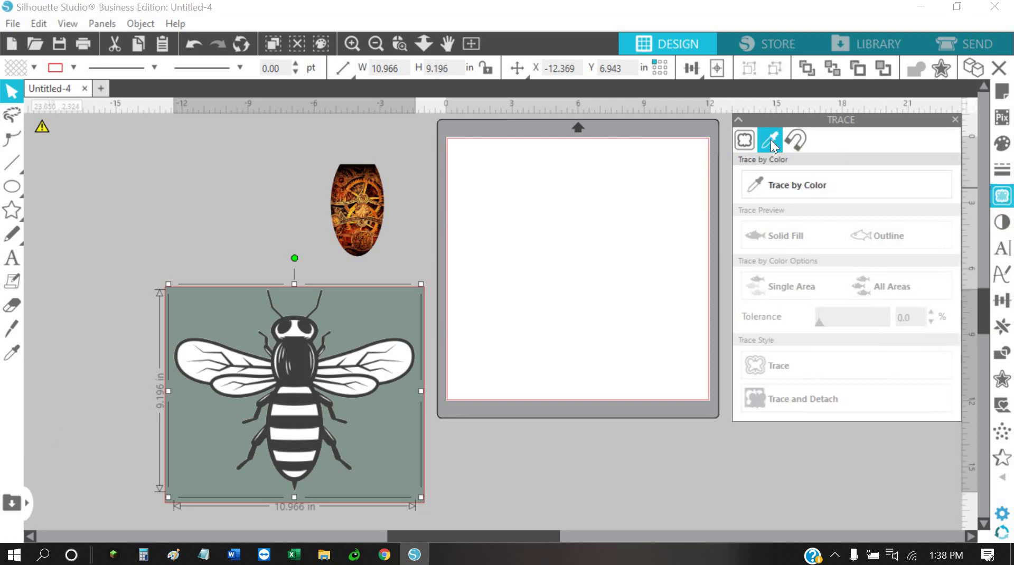
pyautogui.click(784, 185)
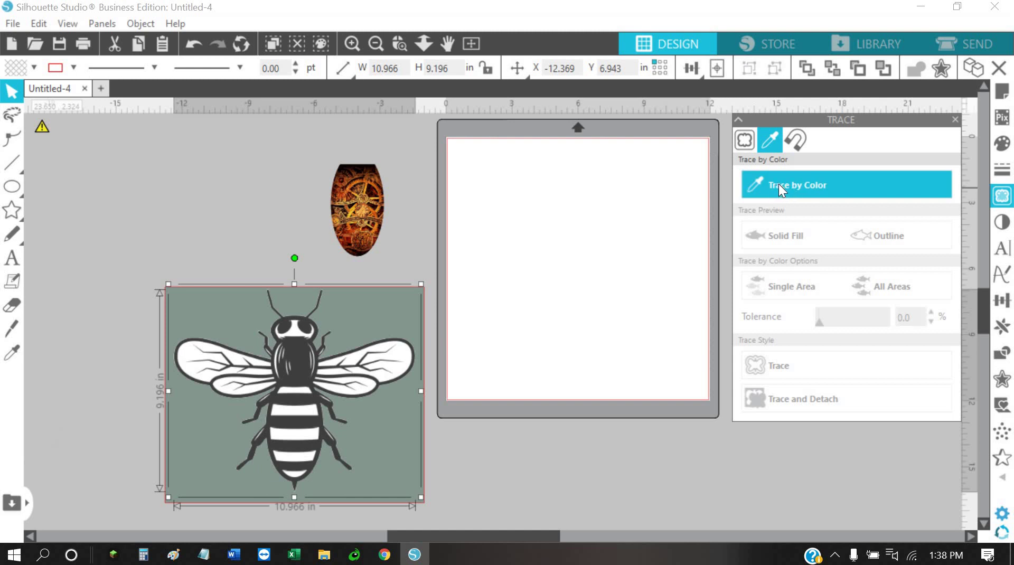
pyautogui.click(299, 389)
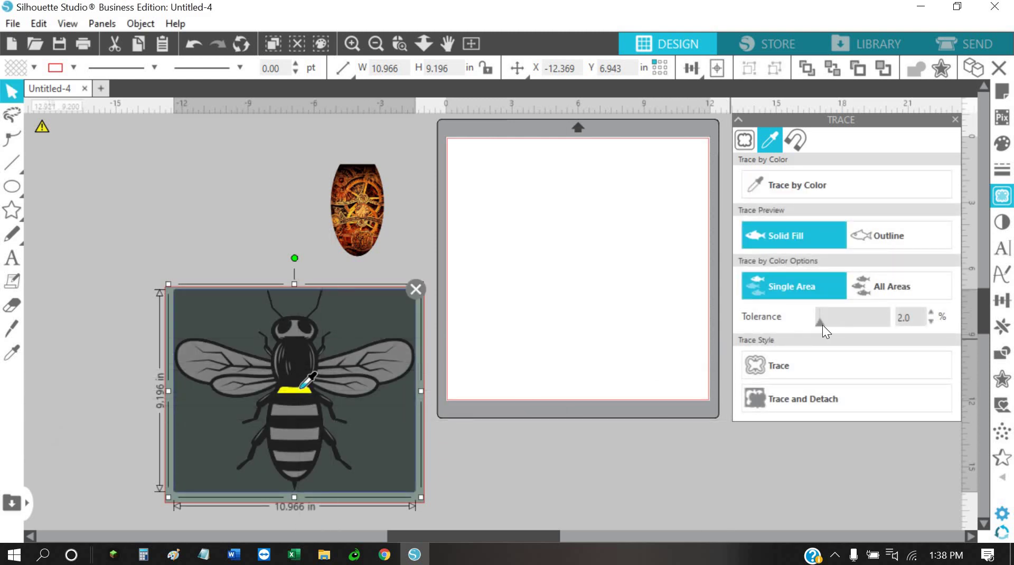
pyautogui.moveTo(823, 321); pyautogui.dragTo(832, 335)
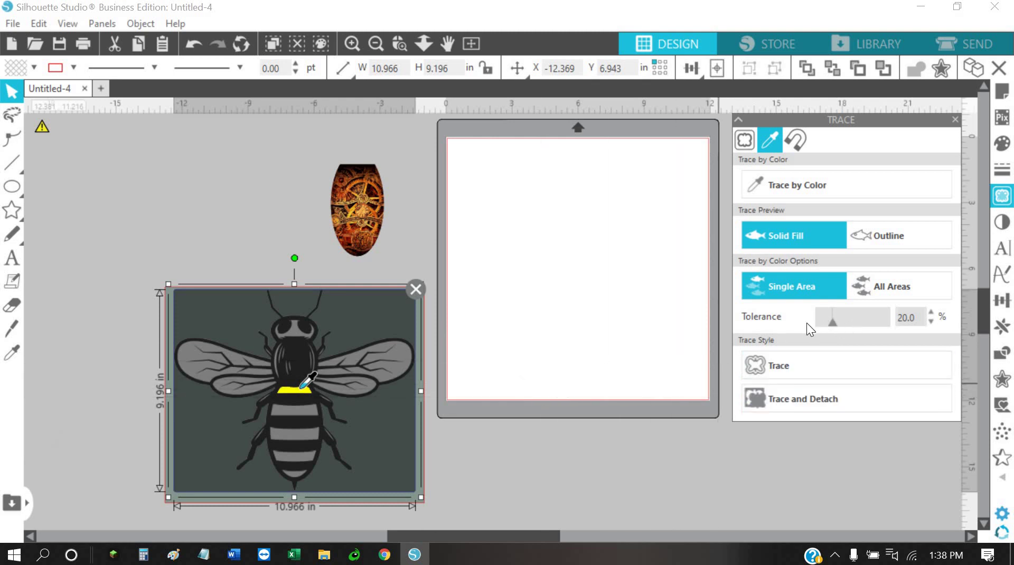
pyautogui.click(792, 400)
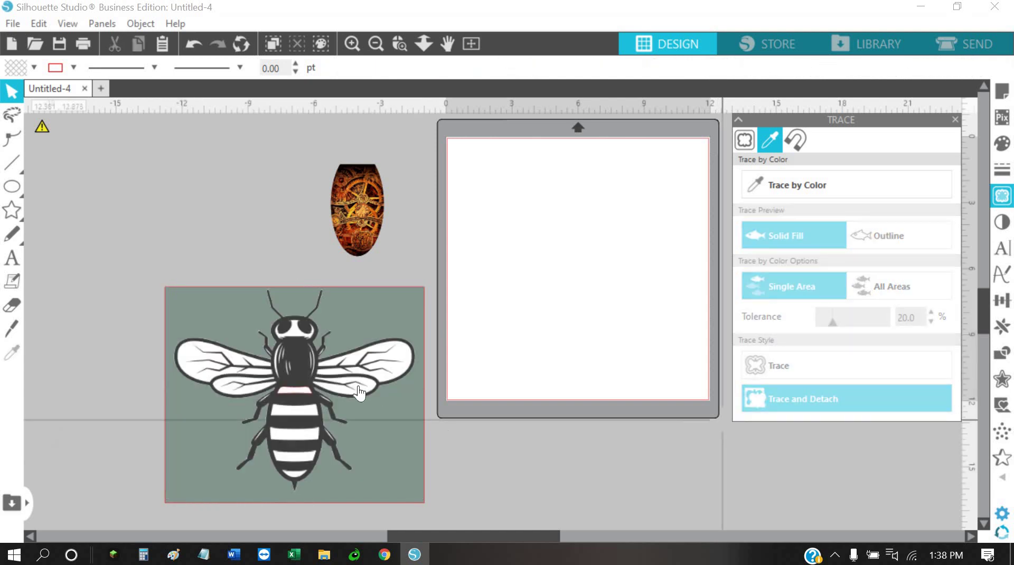
pyautogui.moveTo(297, 389)
pyautogui.mouseDown()
pyautogui.moveTo(519, 433)
pyautogui.moveTo(554, 464)
pyautogui.moveTo(559, 455)
pyautogui.moveTo(559, 468)
pyautogui.mouseUp()
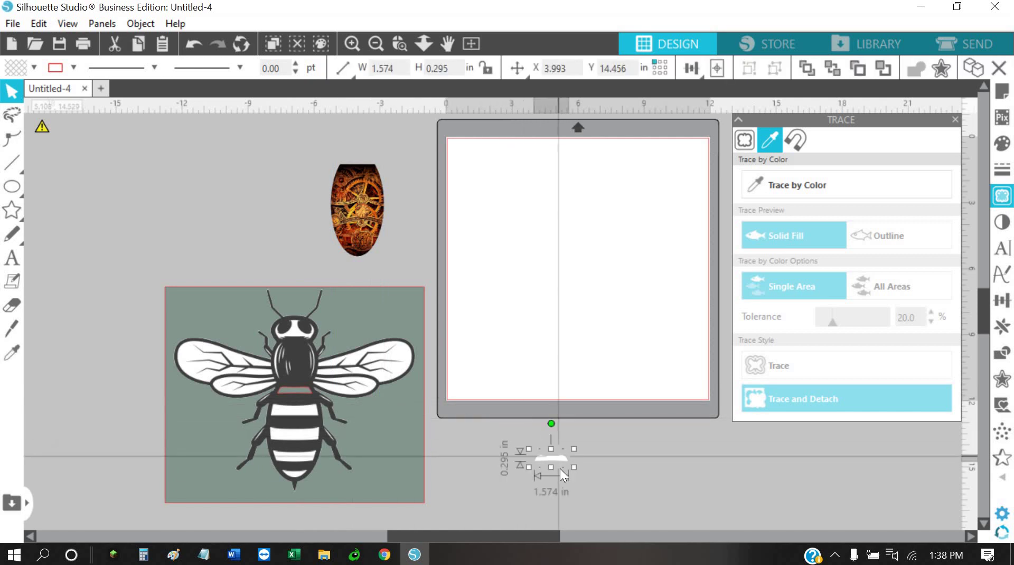
pyautogui.press('Delete')
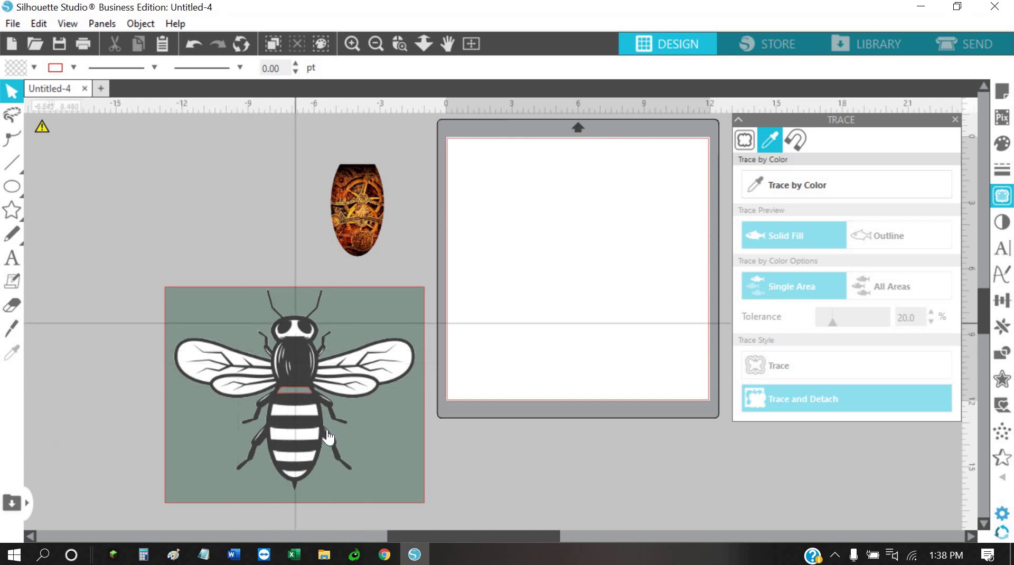
# - Trace and detach all remaining white areas of the bee by color at 20% tolerance
pyautogui.click(778, 182)
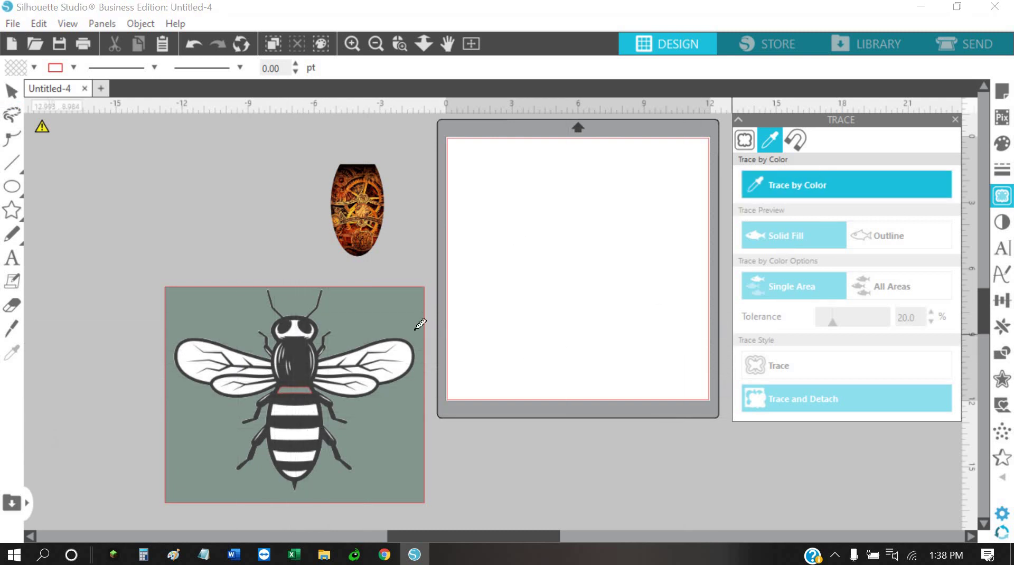
pyautogui.click(398, 352)
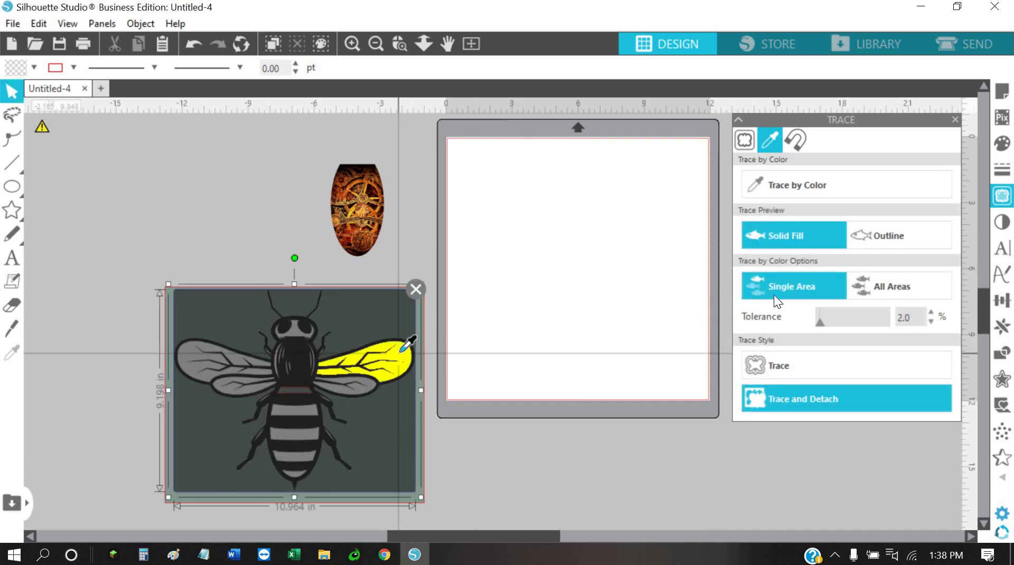
pyautogui.click(885, 284)
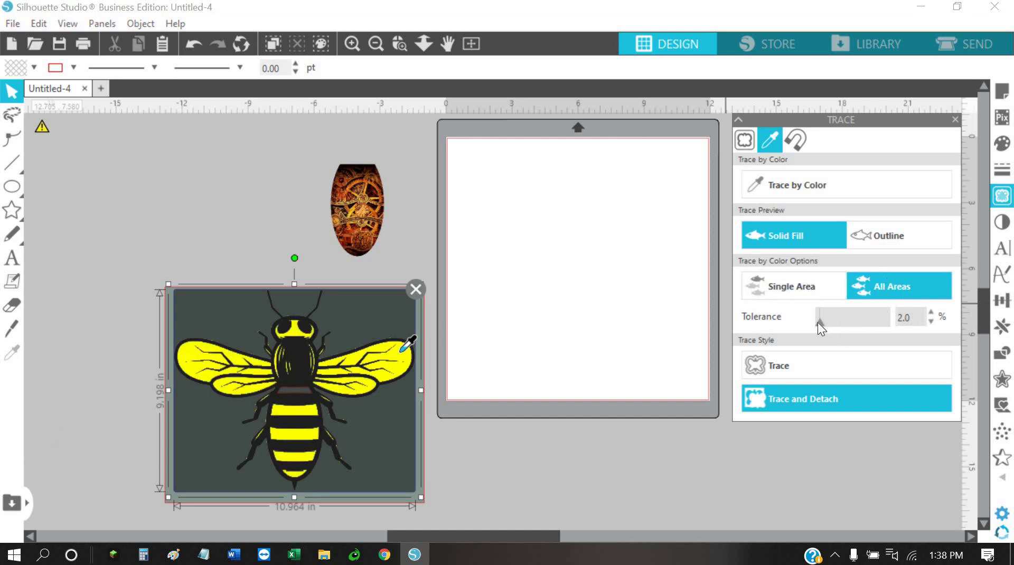
pyautogui.moveTo(823, 321); pyautogui.dragTo(831, 321)
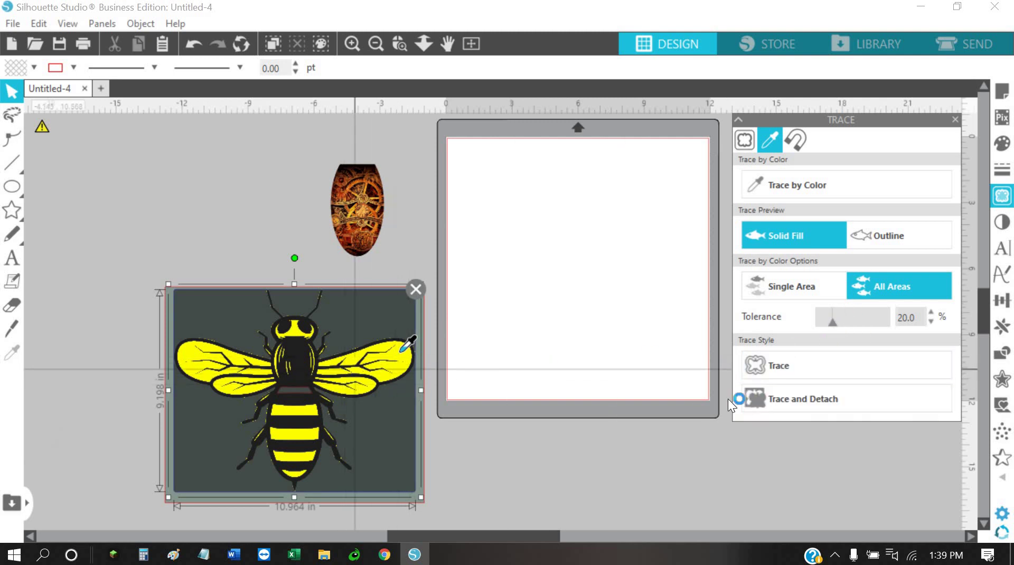
pyautogui.click(781, 400)
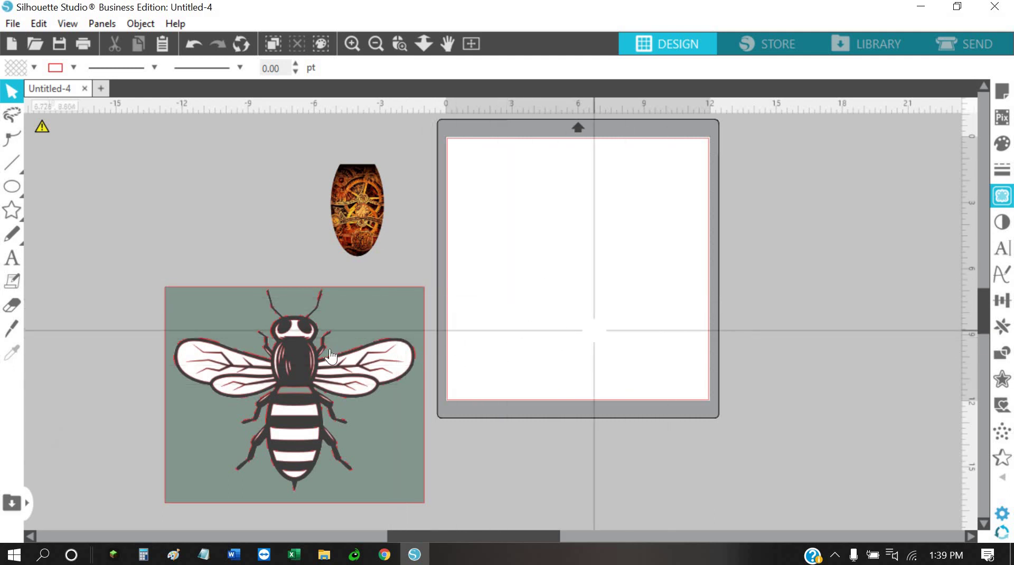
# - Move the bee outline to the right of the mat and shift the green rectangle away from the leftover white pieces
pyautogui.moveTo(295, 362); pyautogui.dragTo(821, 221)
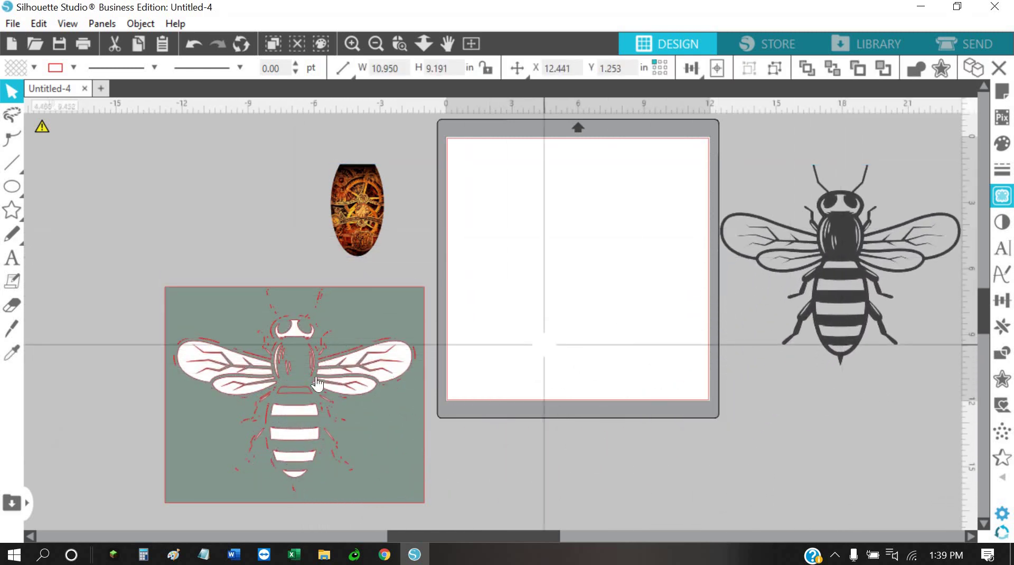
pyautogui.click(272, 472)
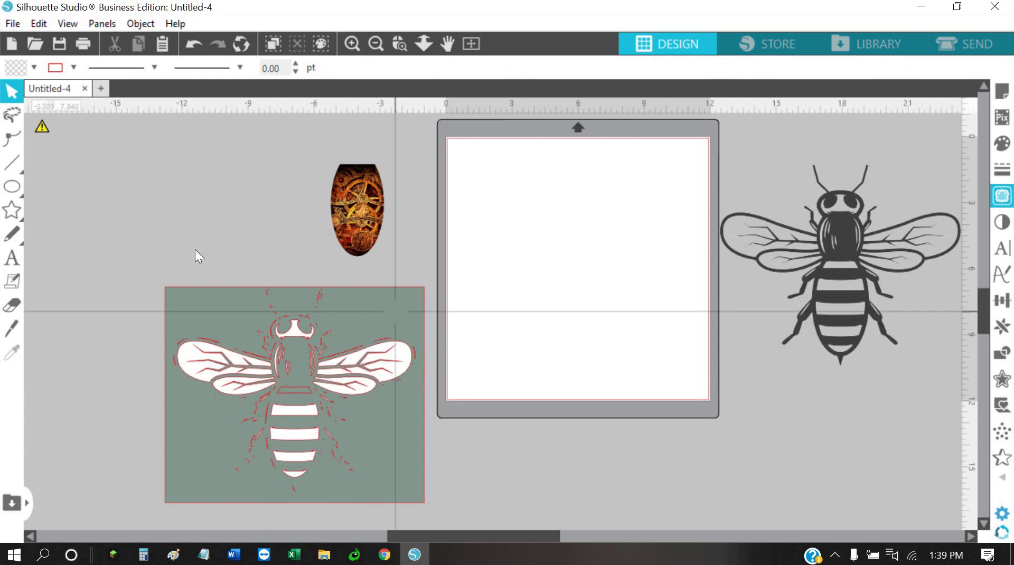
pyautogui.moveTo(298, 290); pyautogui.dragTo(5, 203)
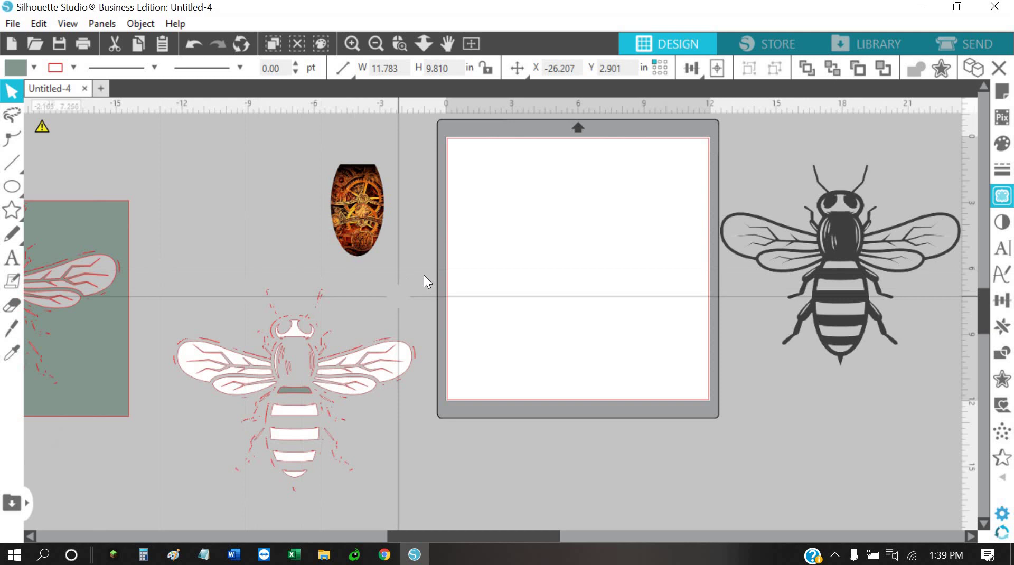
# - Delete the leftover white pieces with their trace lines, as well as the green rectangle
pyautogui.moveTo(423, 275); pyautogui.dragTo(141, 535)
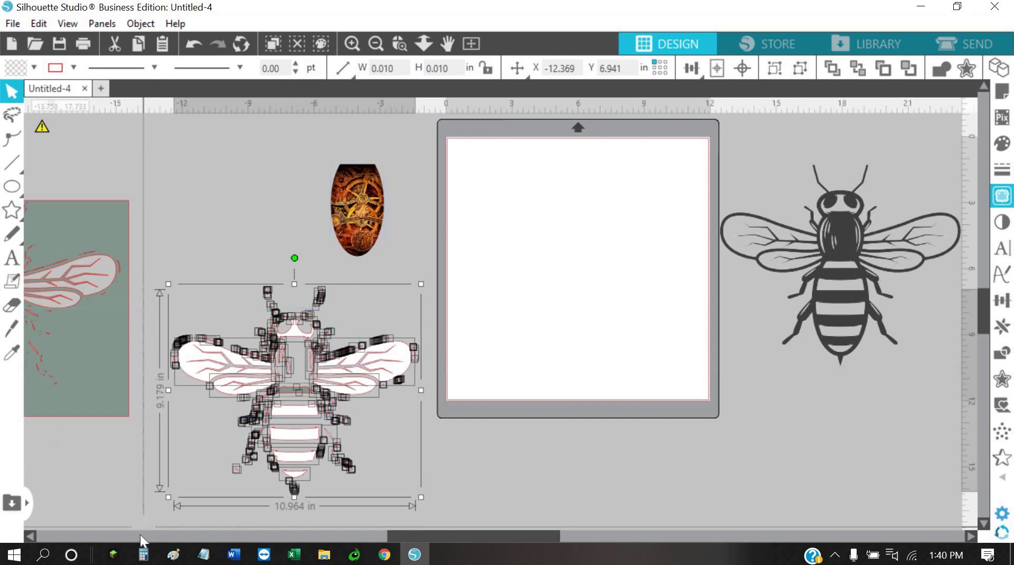
pyautogui.press('Delete')
pyautogui.moveTo(105, 371); pyautogui.dragTo(251, 382)
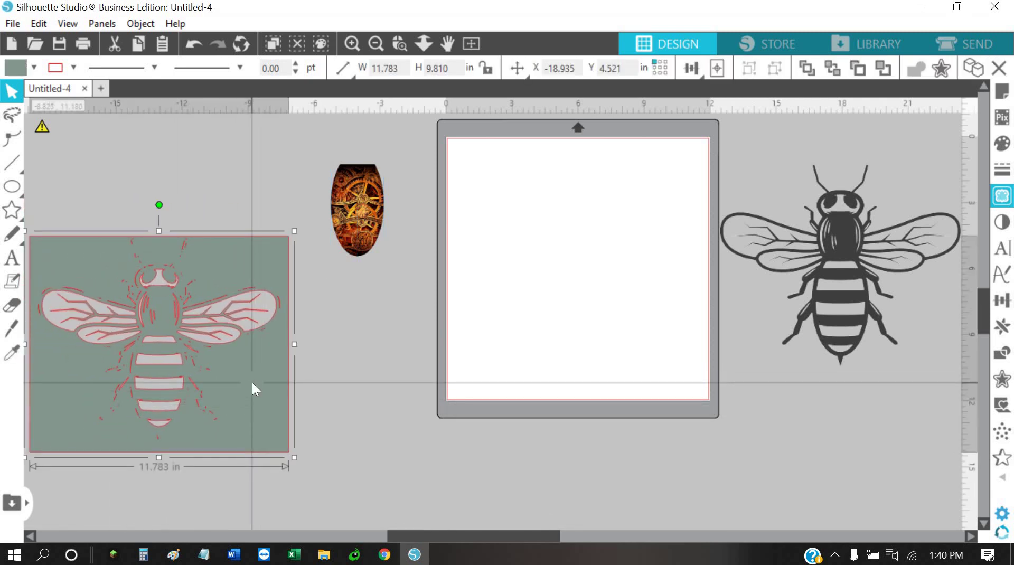
pyautogui.press('Delete')
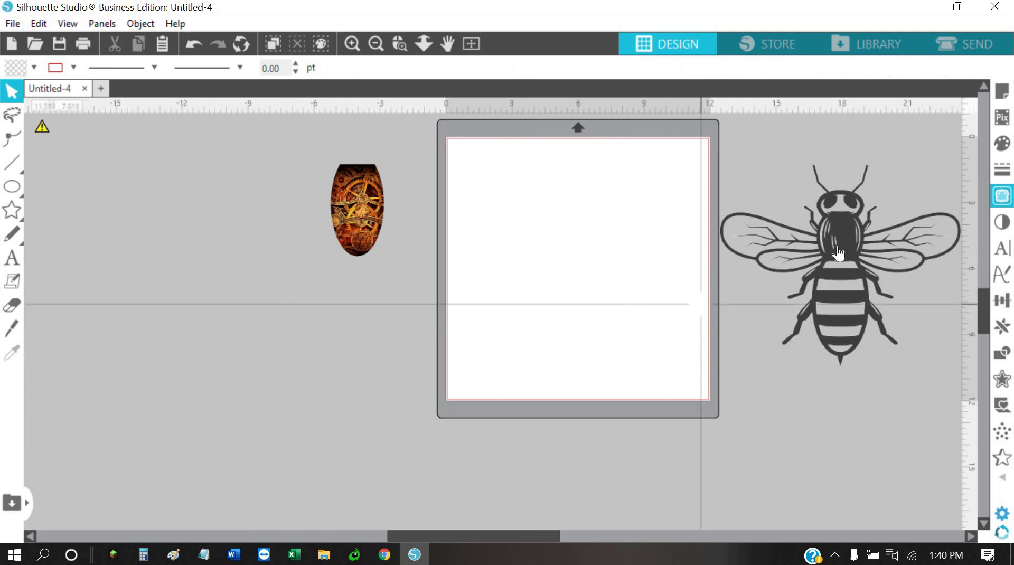
# - Place the bee outline on the mat and align the gear image behind its abdomen stripes
pyautogui.moveTo(839, 254); pyautogui.dragTo(575, 242)
pyautogui.click(574, 297)
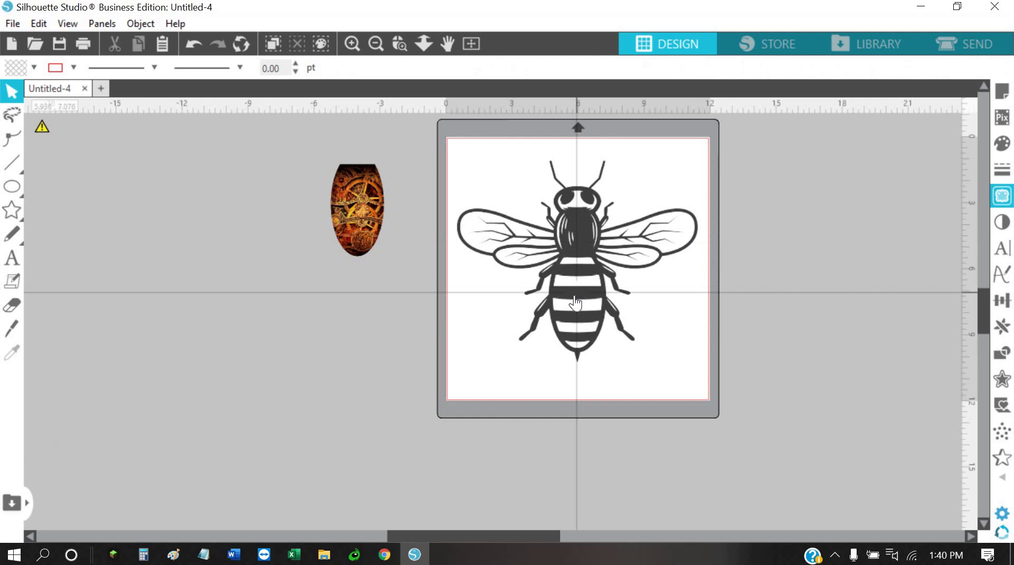
pyautogui.moveTo(357, 216); pyautogui.dragTo(576, 307)
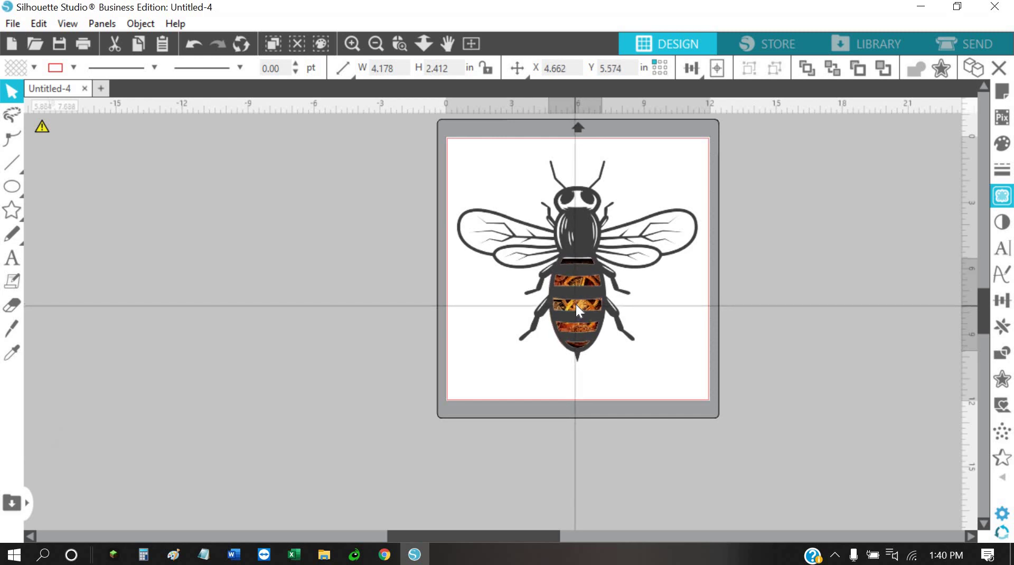
pyautogui.moveTo(576, 305); pyautogui.dragTo(576, 303)
pyautogui.click(576, 305)
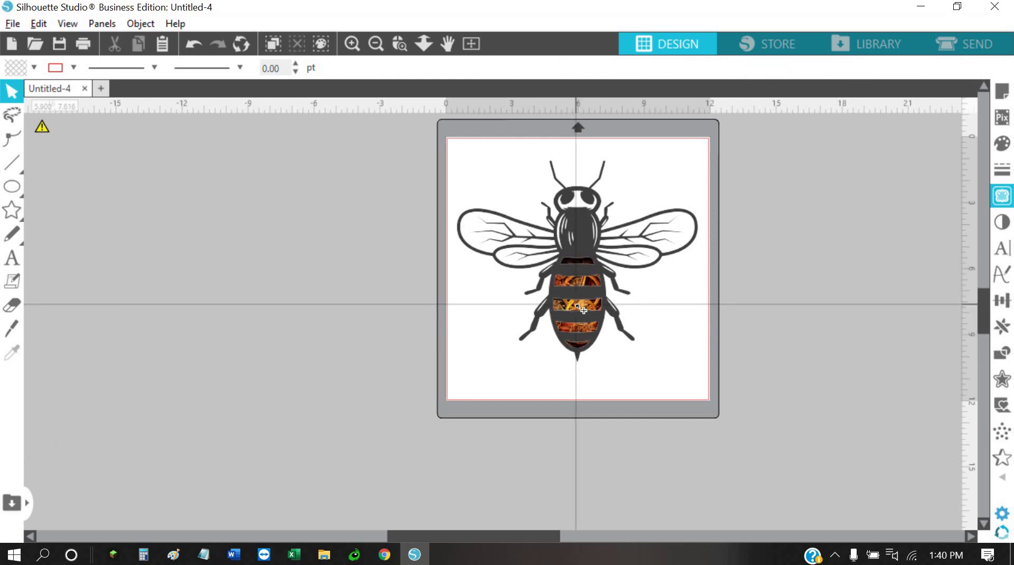
# - Shift the bee outline to the left so the gear image behind its abdomen is uncovered
pyautogui.scroll(5, 580, 309)
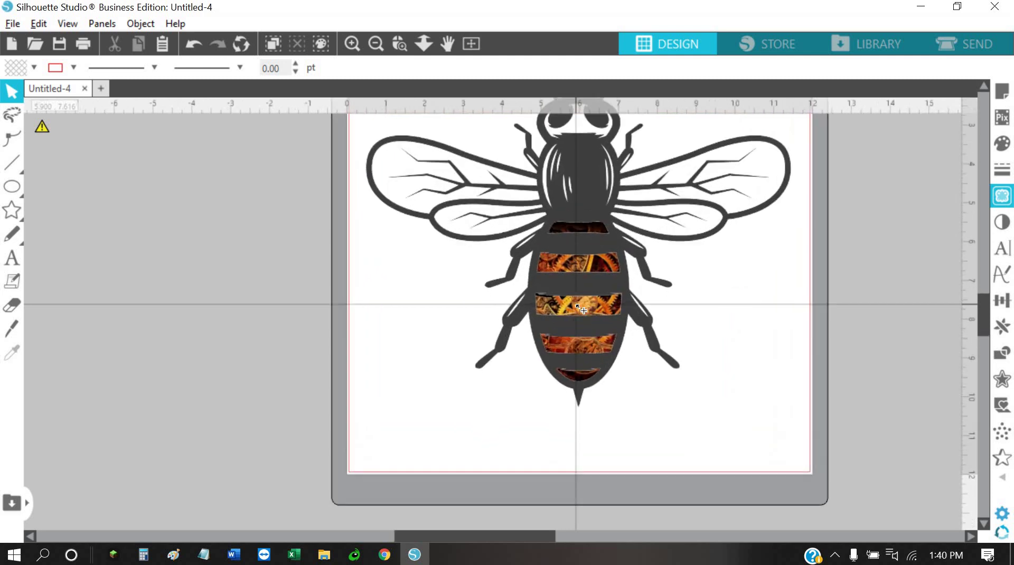
pyautogui.scroll(4, 579, 309)
pyautogui.hotkey('alt', 'space')
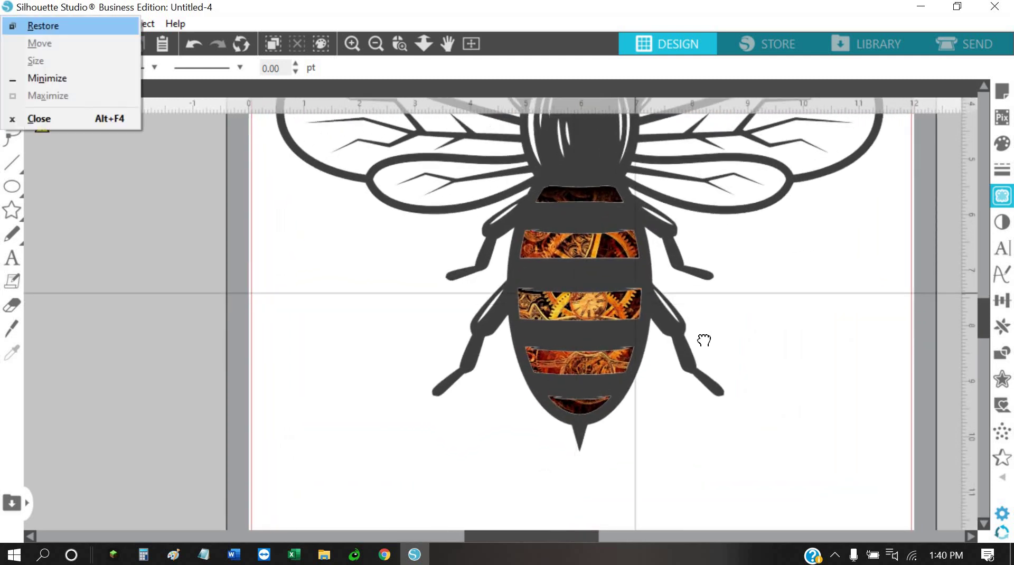
pyautogui.moveTo(704, 340); pyautogui.dragTo(695, 360)
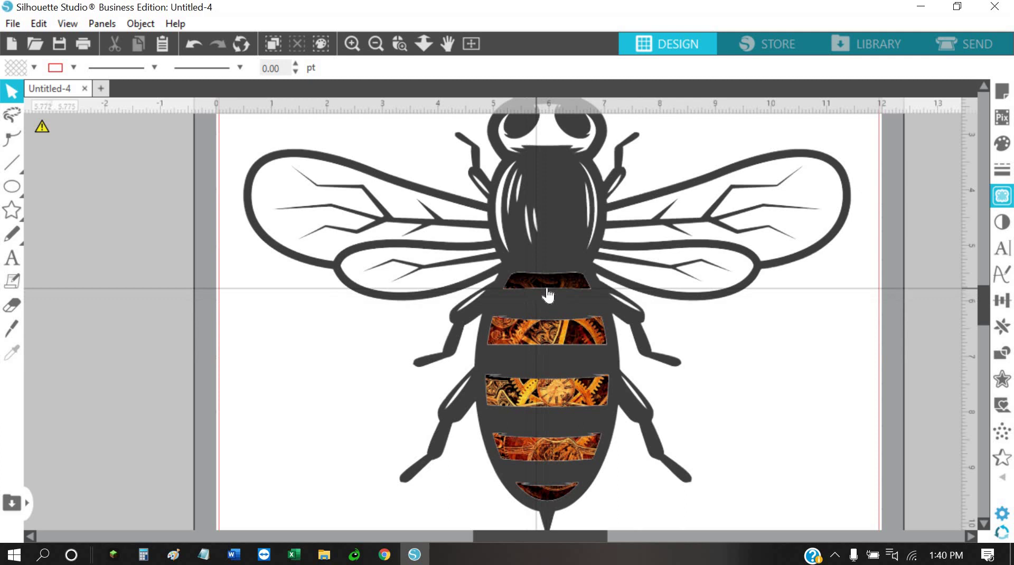
pyautogui.scroll(3, 548, 293)
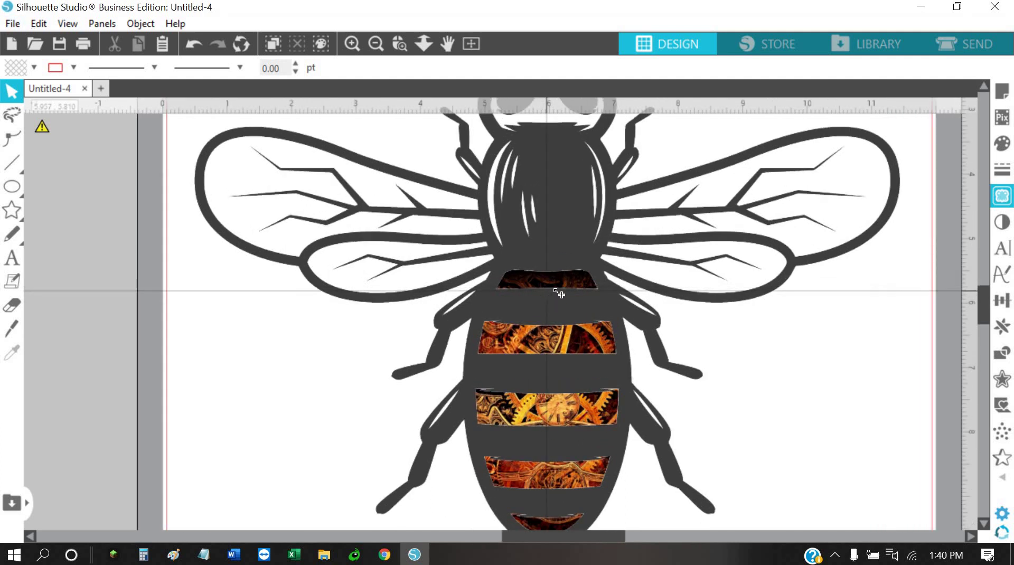
pyautogui.scroll(2, 555, 297)
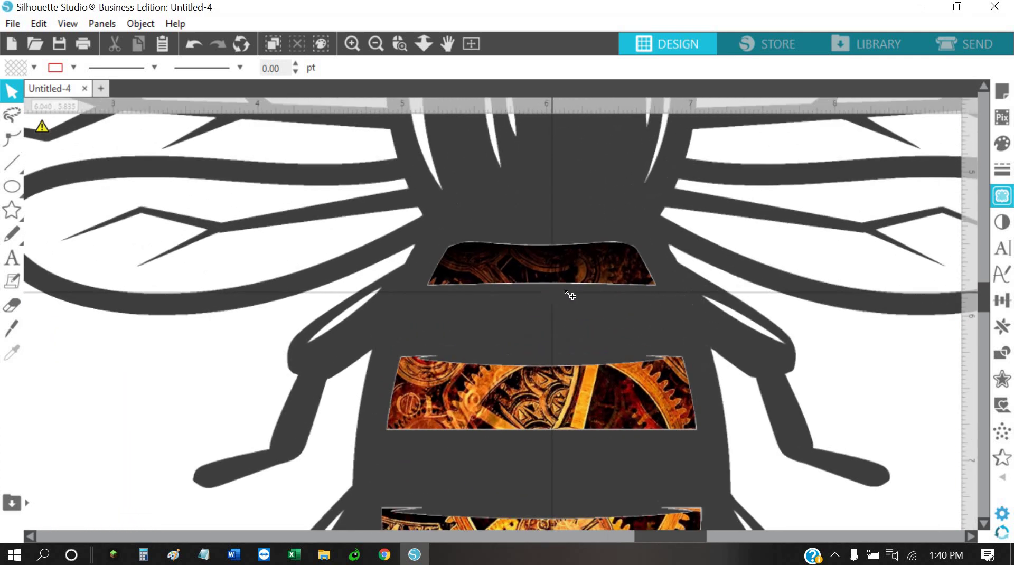
pyautogui.scroll(1, 592, 286)
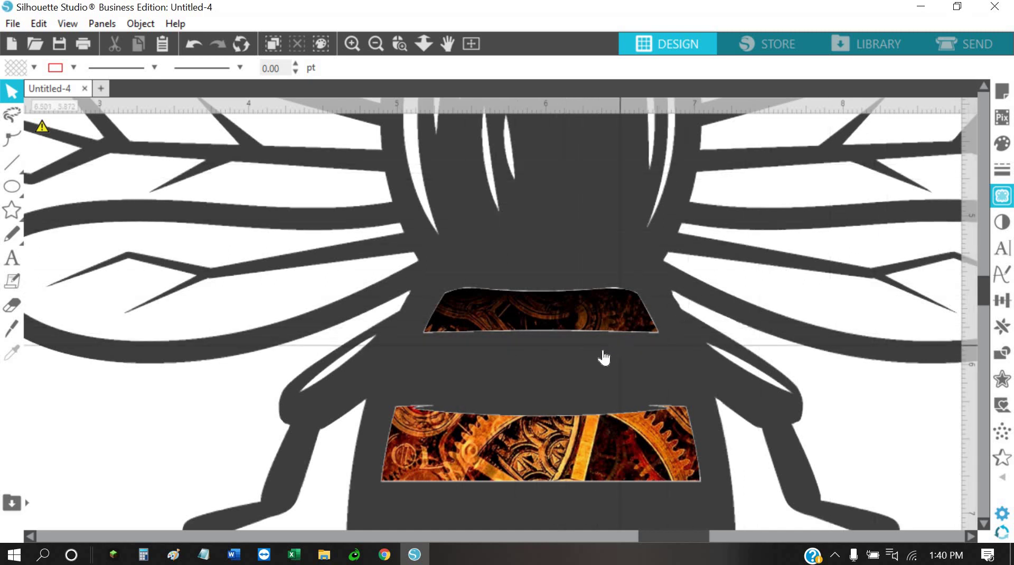
pyautogui.moveTo(468, 340); pyautogui.dragTo(321, 341)
pyautogui.scroll(-5, 321, 342)
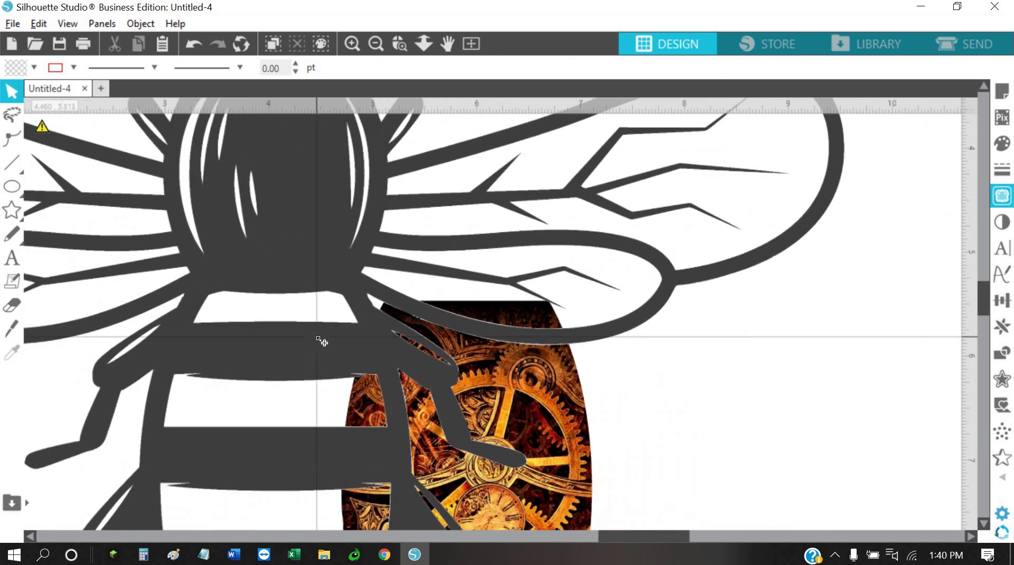
# - Move the bee outline off the mat to the right, clear of the gear image
pyautogui.scroll(-3, 321, 342)
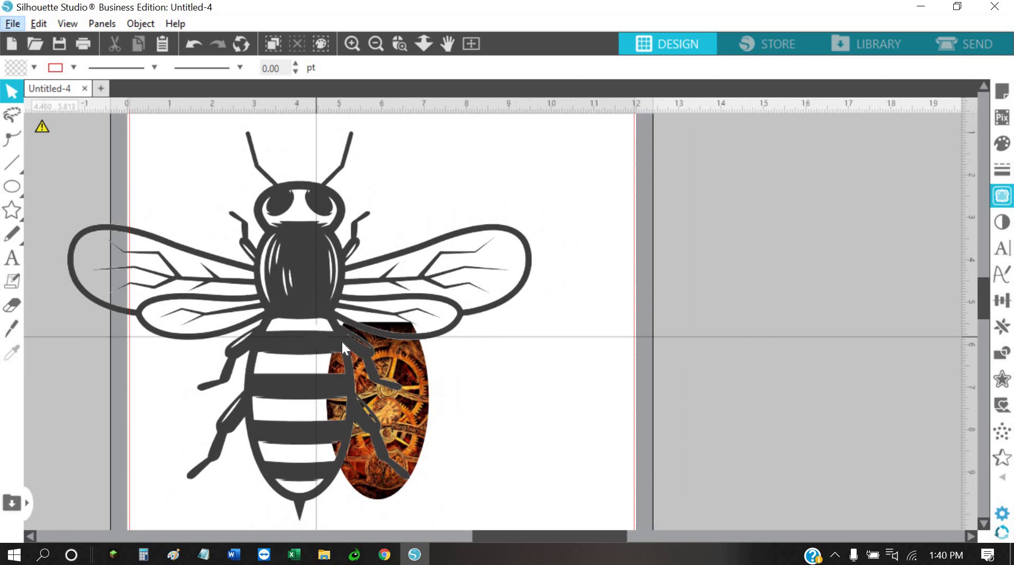
pyautogui.moveTo(341, 340); pyautogui.dragTo(770, 338)
pyautogui.scroll(4, 782, 330)
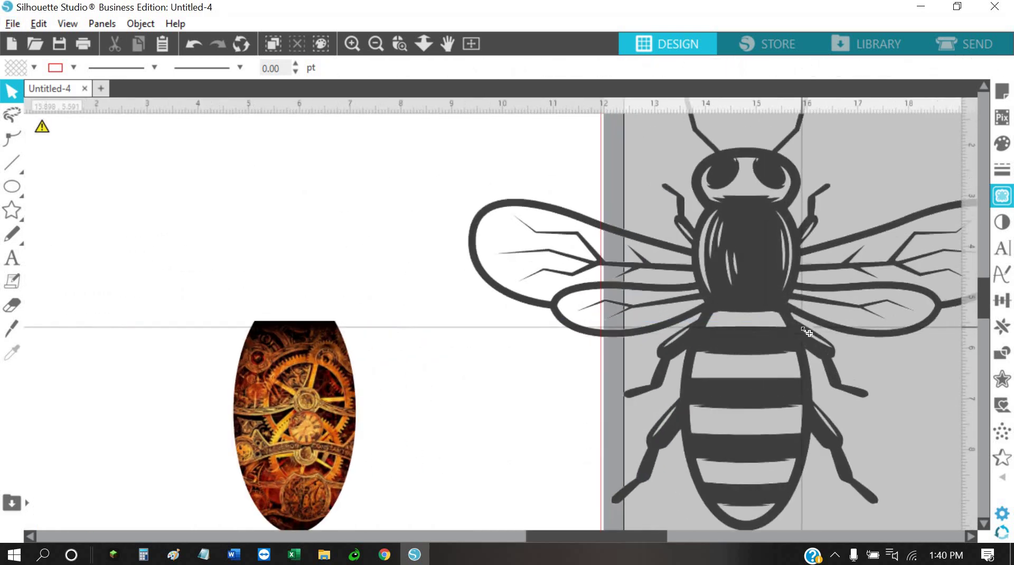
pyautogui.scroll(4, 768, 322)
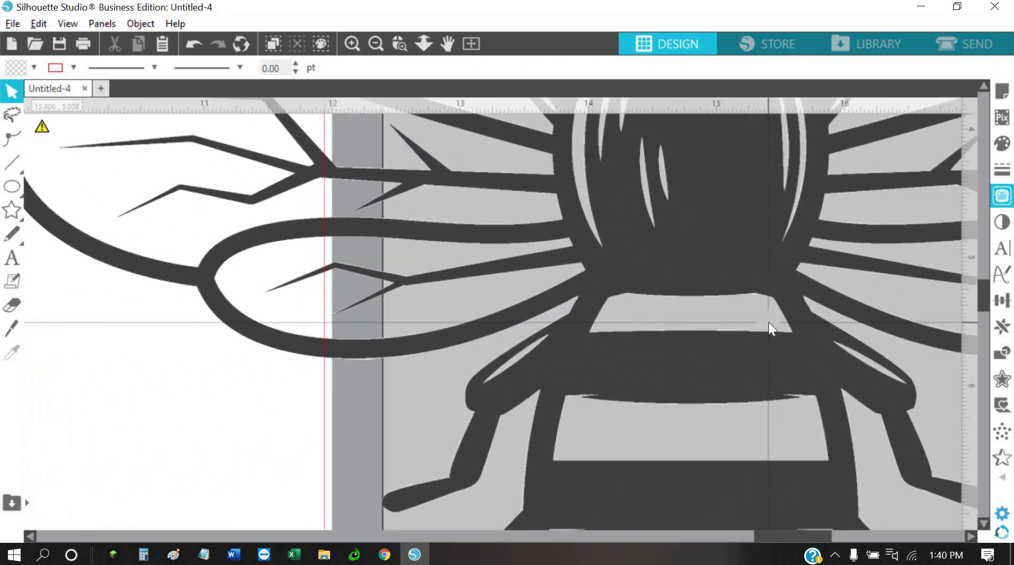
pyautogui.scroll(1, 768, 322)
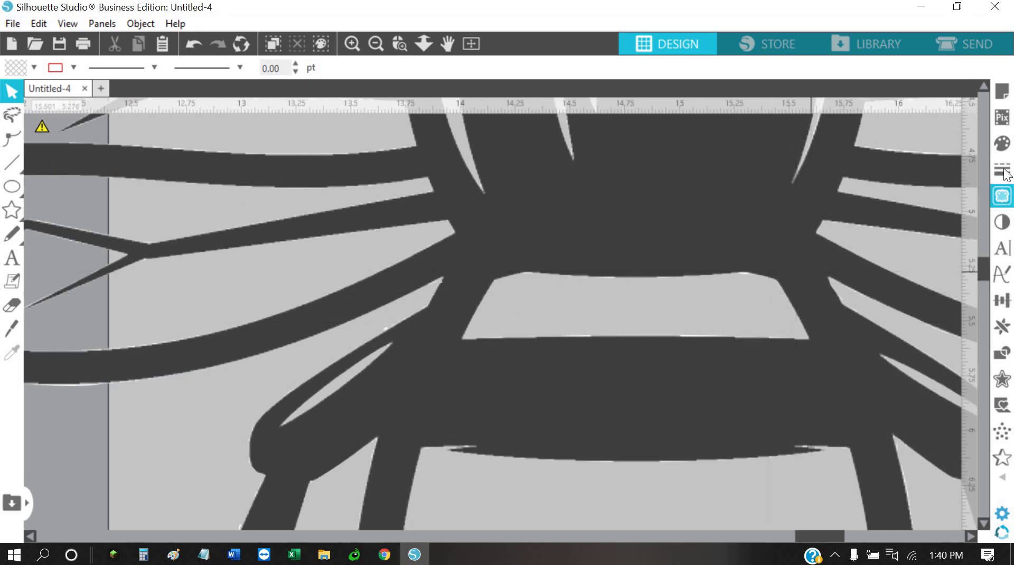
# - Trace by Color the thin white edge at the bee's upper abdomen stripe, using All Areas and 53% tolerance, and detach the traced pieces
pyautogui.click(999, 200)
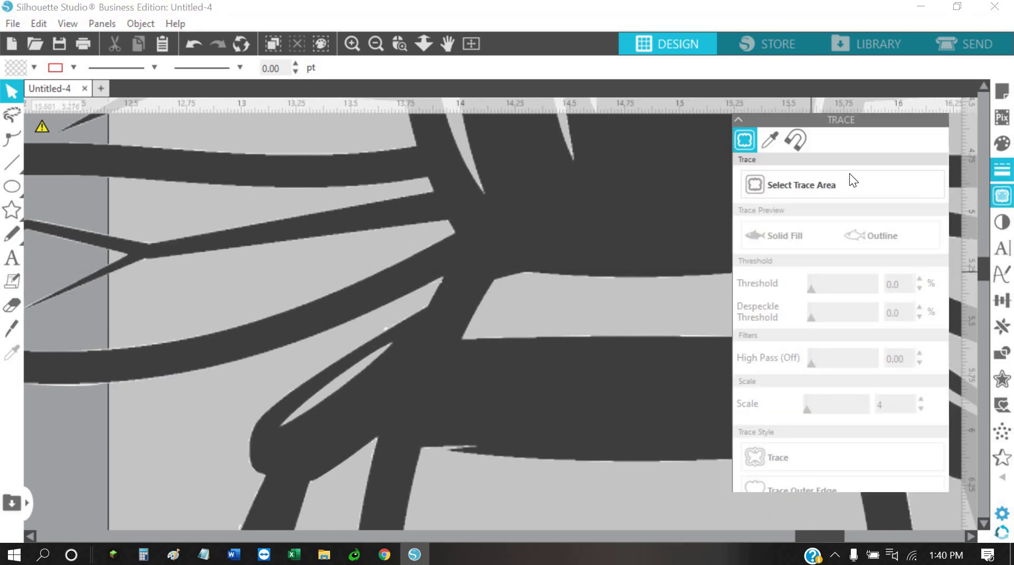
pyautogui.click(769, 141)
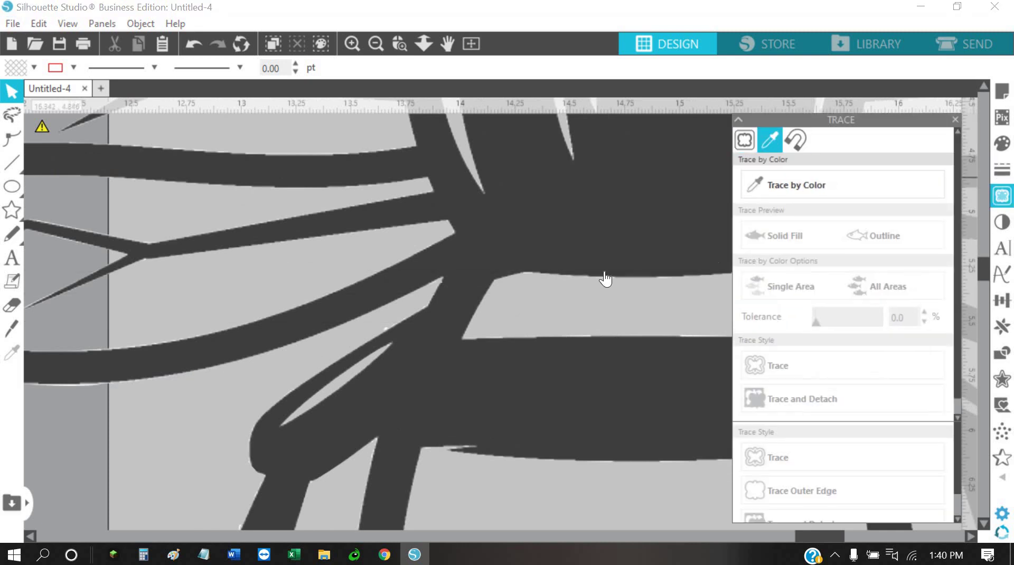
pyautogui.click(768, 185)
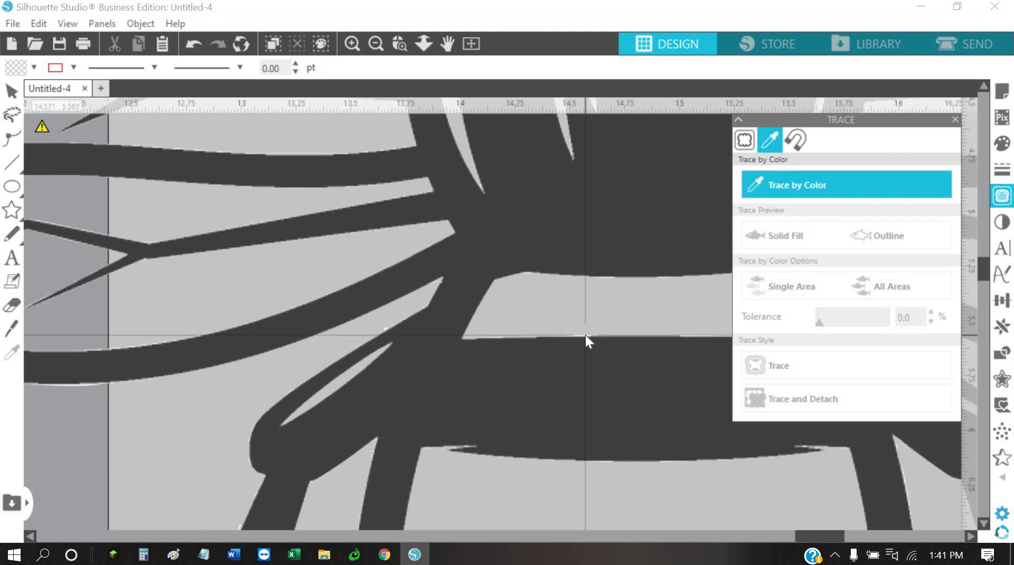
pyautogui.click(586, 332)
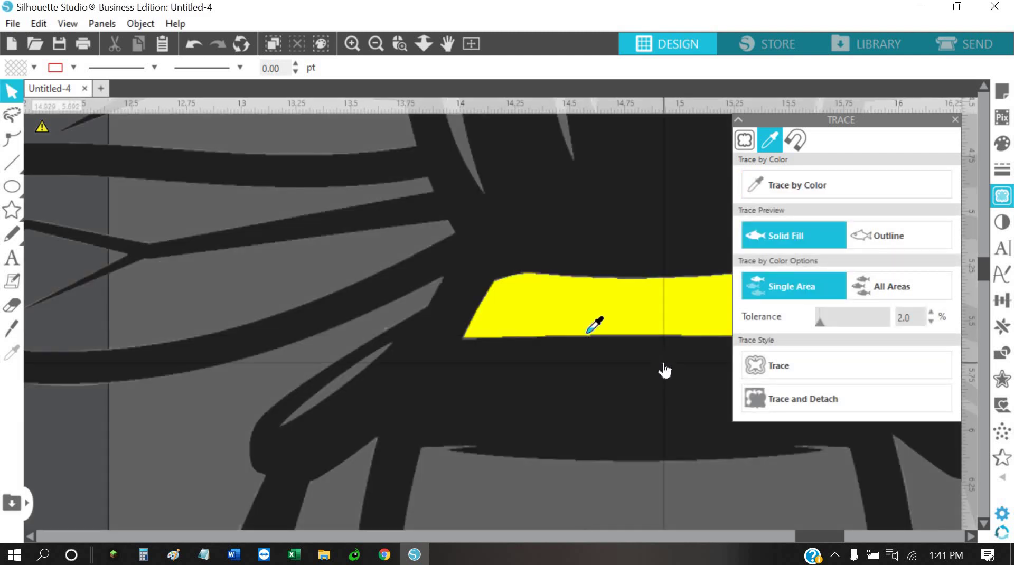
pyautogui.moveTo(822, 322); pyautogui.dragTo(854, 321)
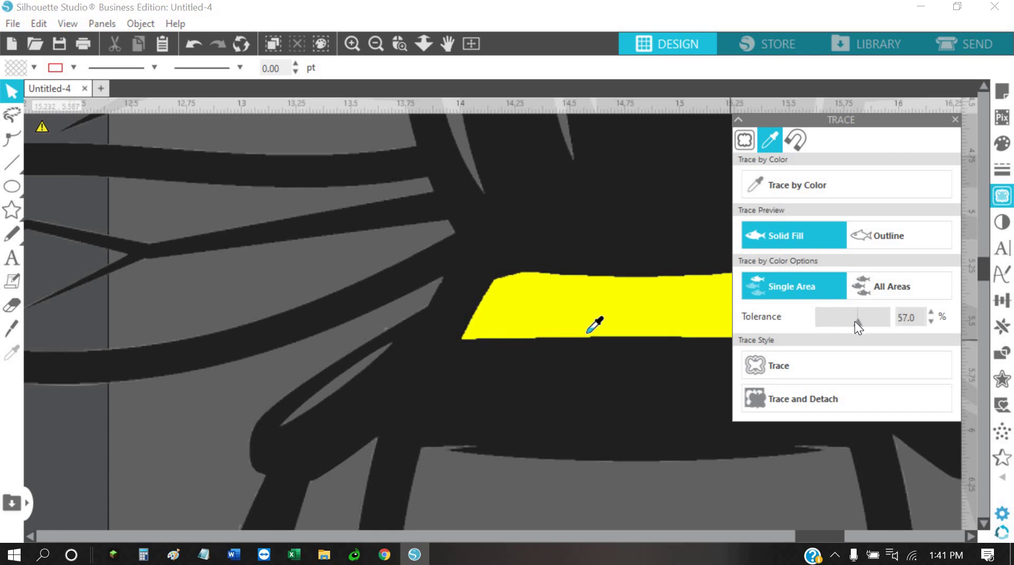
pyautogui.click(881, 292)
pyautogui.click(797, 398)
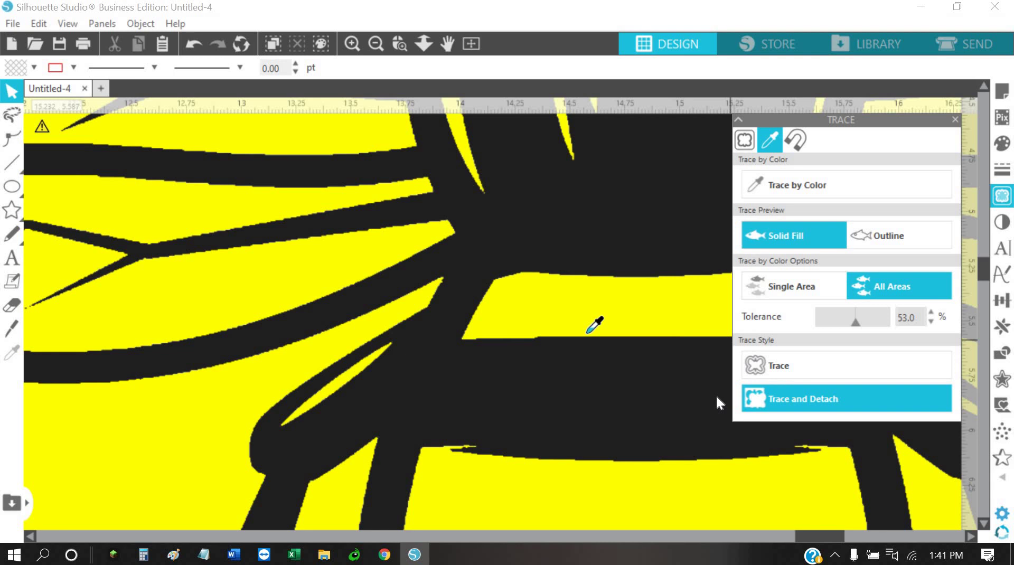
# - Move the bee outline away from the detached white slivers, onto the mat to the left of the gear image
pyautogui.scroll(-2, 716, 396)
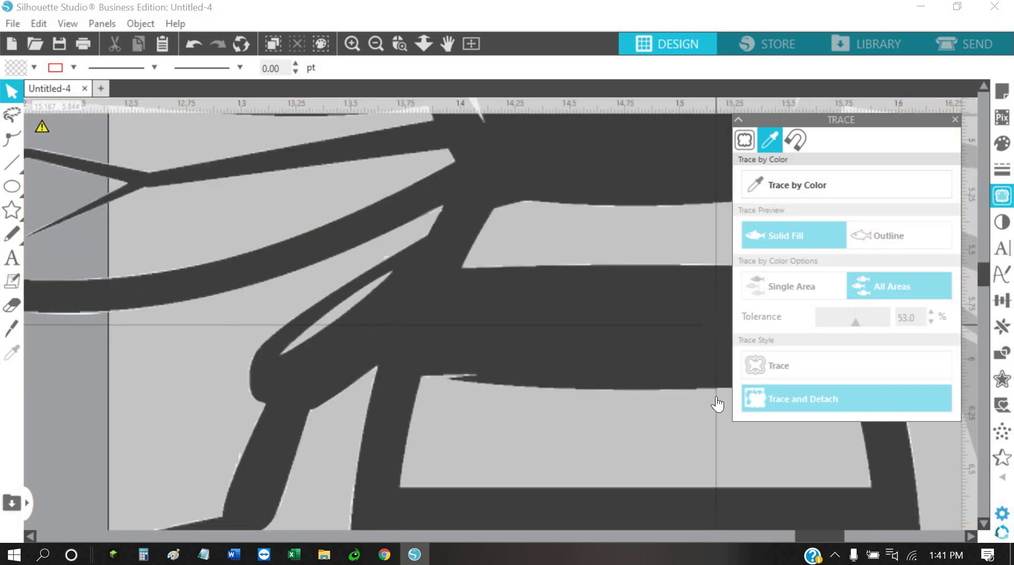
pyautogui.scroll(-5, 702, 404)
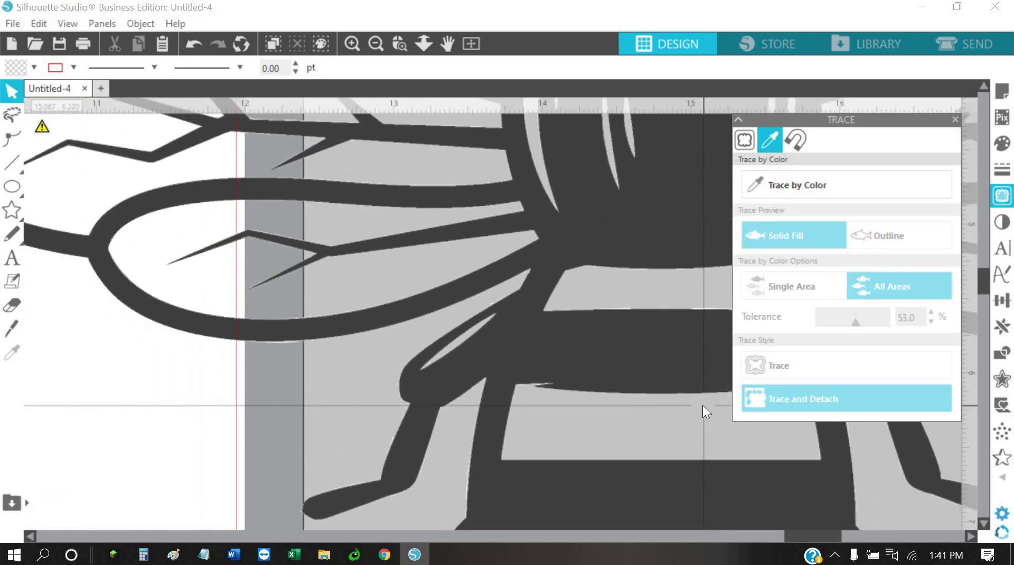
pyautogui.scroll(-4, 702, 405)
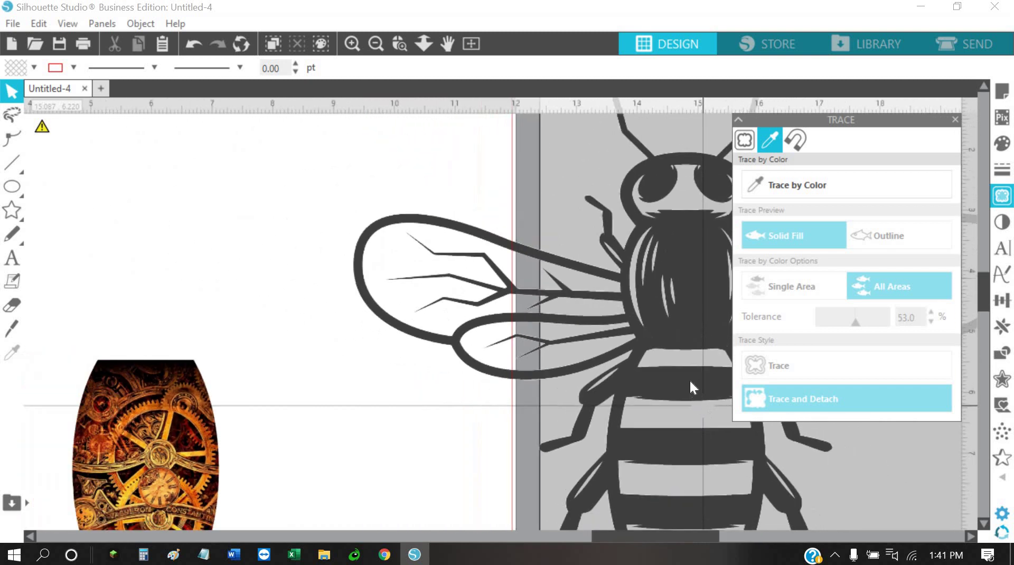
pyautogui.moveTo(470, 347); pyautogui.dragTo(149, 365)
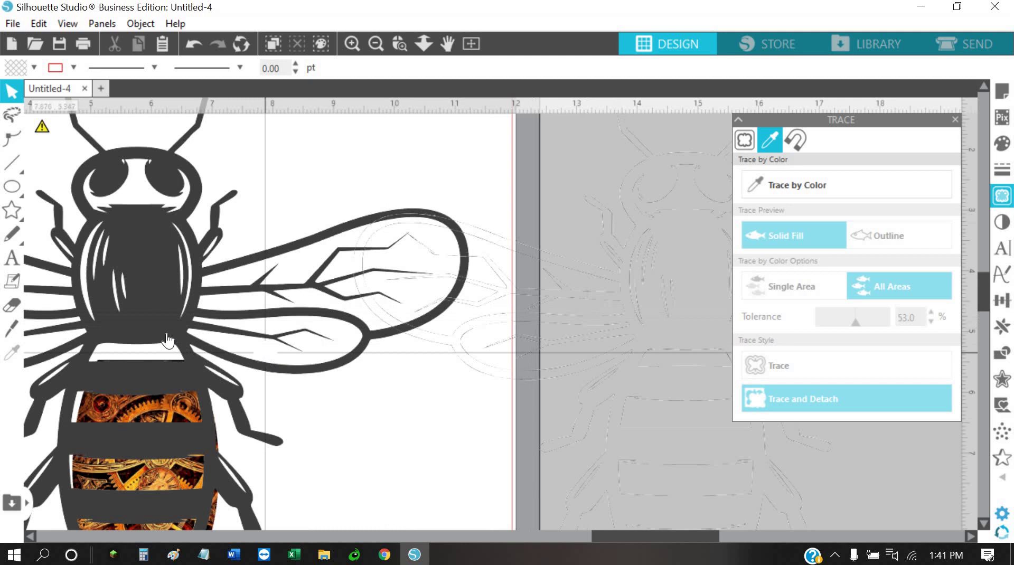
pyautogui.moveTo(167, 332); pyautogui.dragTo(2, 301)
pyautogui.click(491, 416)
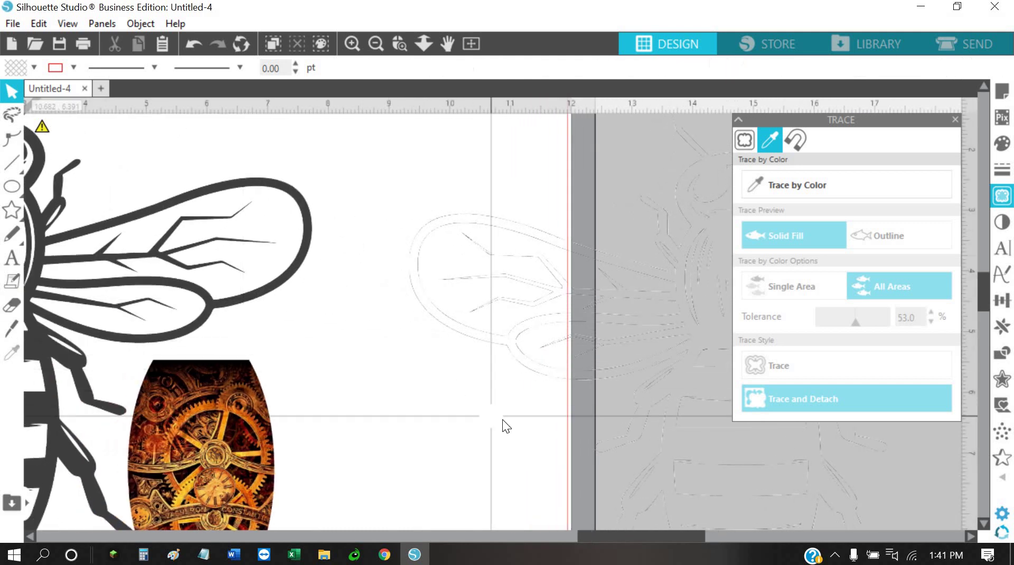
# - Select all the leftover white slivers and trace lines beside the mat and delete them
pyautogui.scroll(-3, 581, 430)
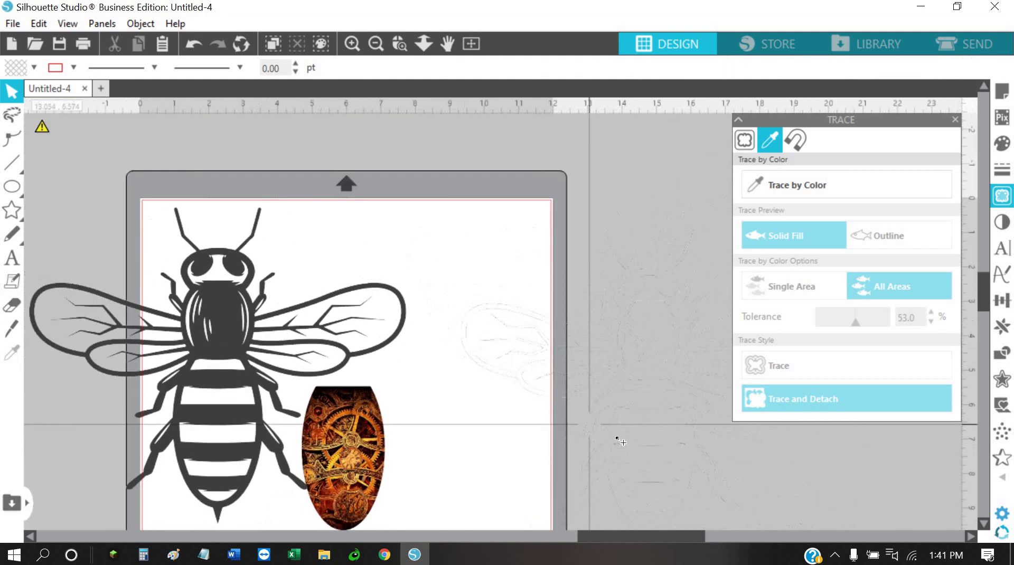
pyautogui.scroll(-1, 606, 436)
pyautogui.moveTo(649, 416); pyautogui.dragTo(513, 403)
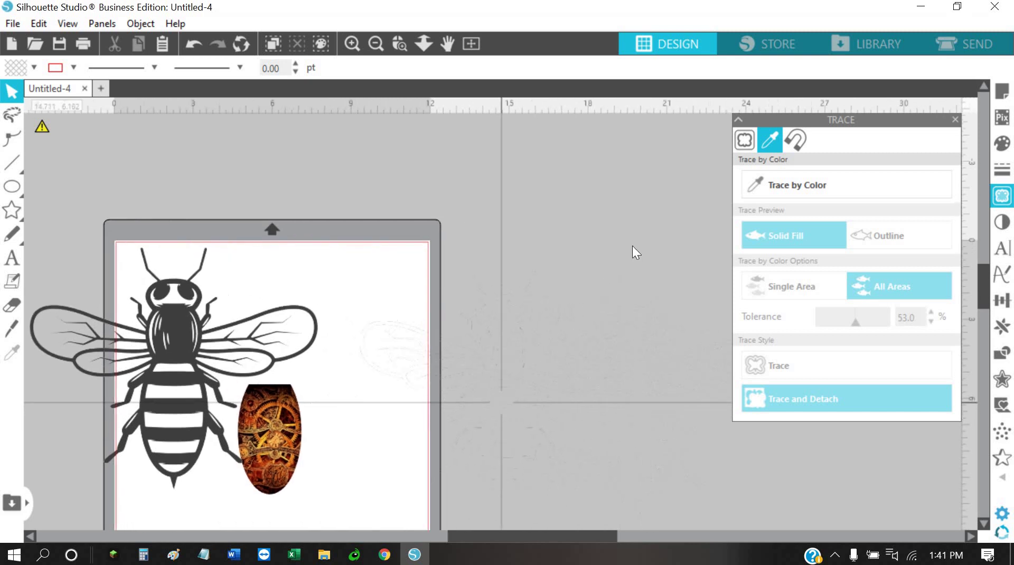
pyautogui.moveTo(660, 232)
pyautogui.mouseDown()
pyautogui.moveTo(436, 492)
pyautogui.moveTo(345, 524)
pyautogui.mouseUp()
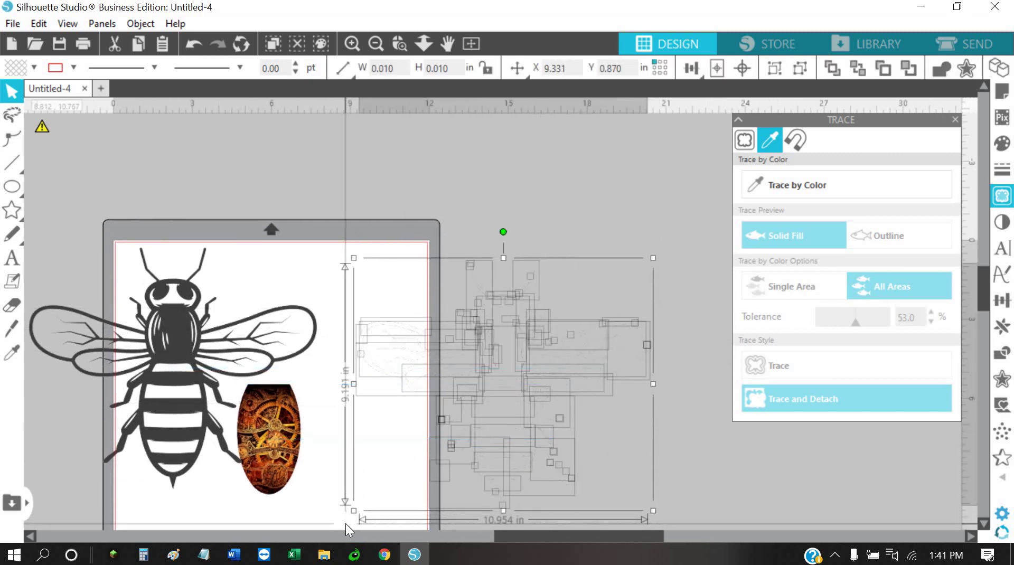
pyautogui.click(345, 523)
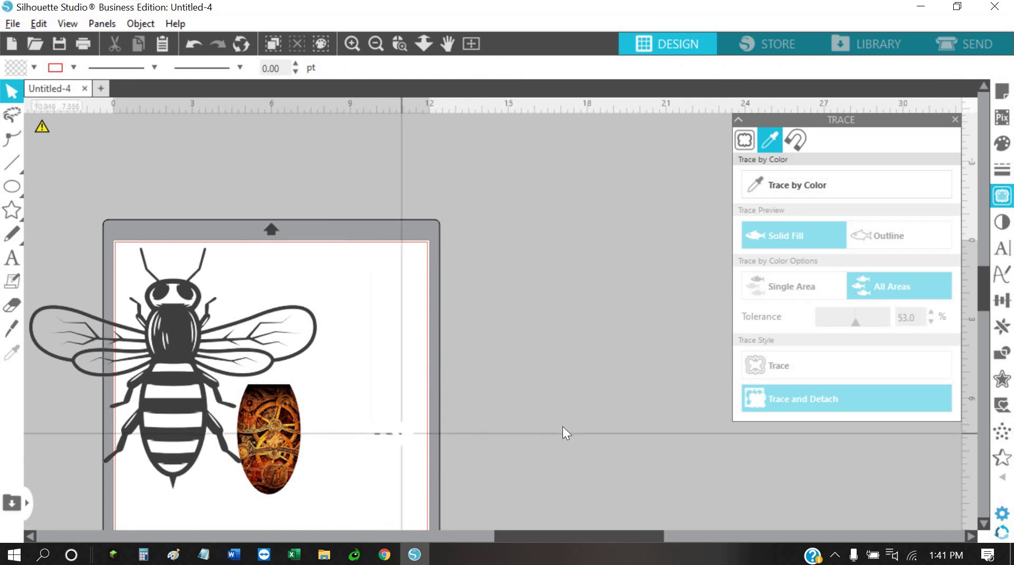
# - Place the bee outline over the gear image so the gears fill its abdomen stripes
pyautogui.press('space')
pyautogui.moveTo(478, 428); pyautogui.dragTo(679, 418)
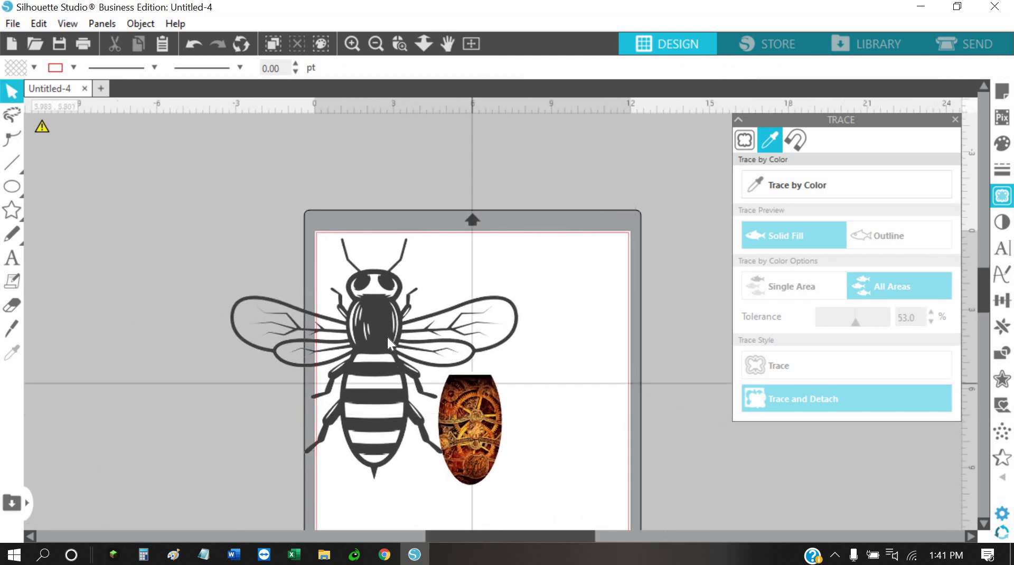
pyautogui.moveTo(389, 343); pyautogui.dragTo(480, 359)
pyautogui.scroll(5, 487, 363)
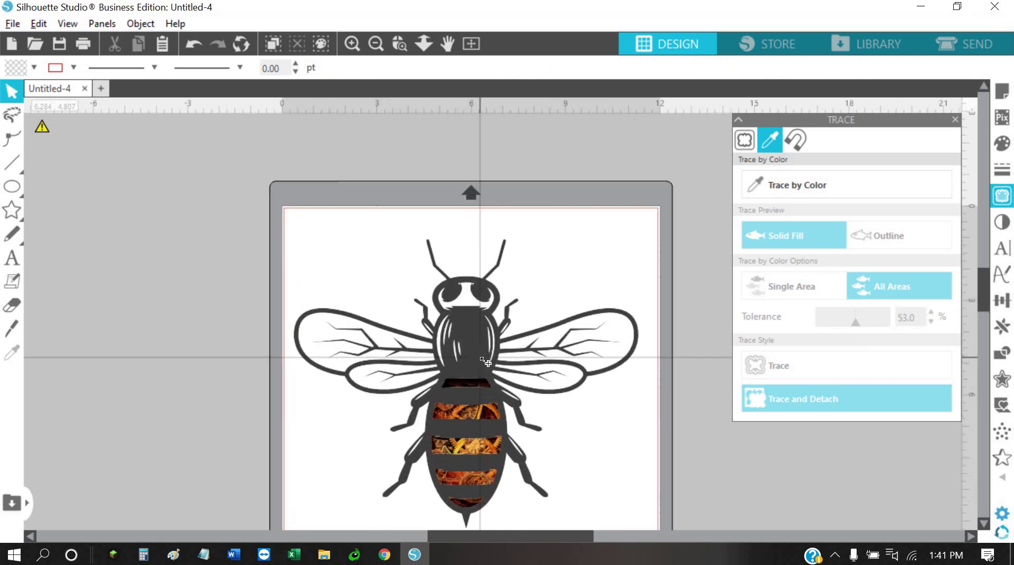
pyautogui.moveTo(507, 390); pyautogui.dragTo(509, 232)
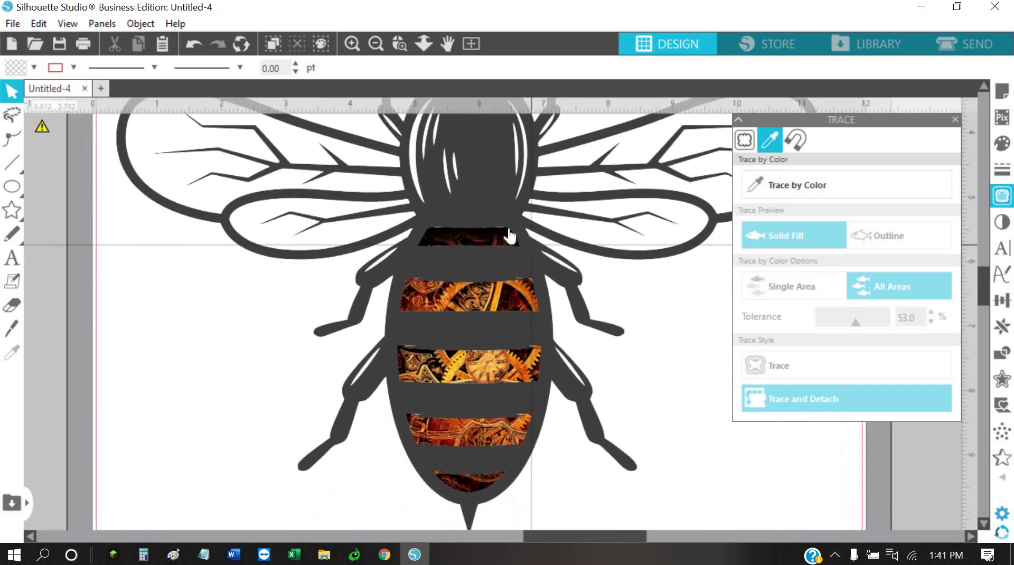
# - Nudge the bee outline slightly down and right over the gear image to X 0.376 in, Y 1.083 in
pyautogui.click(491, 204)
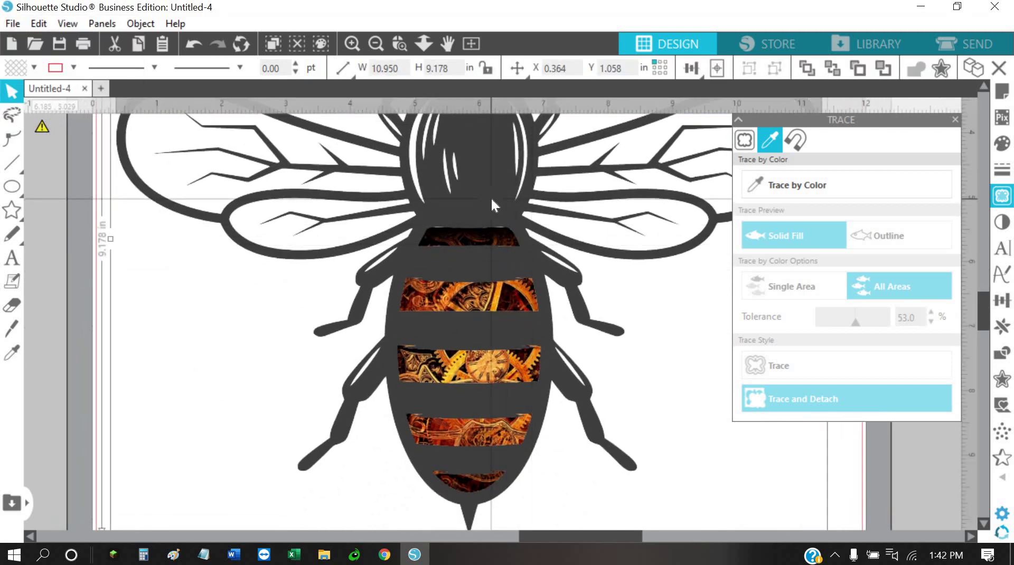
pyautogui.press('Down')
pyautogui.press('Down')
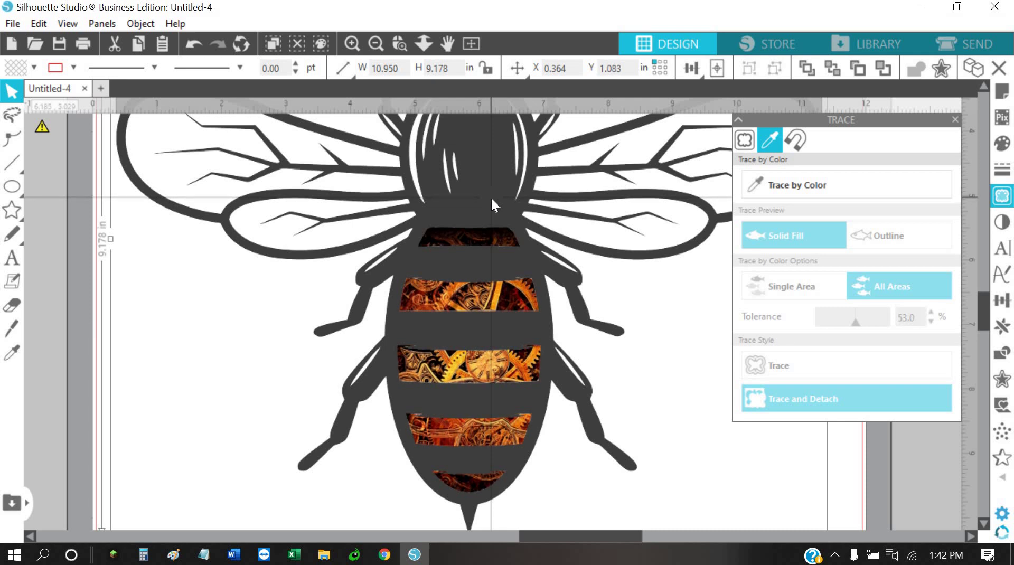
pyautogui.press('Right')
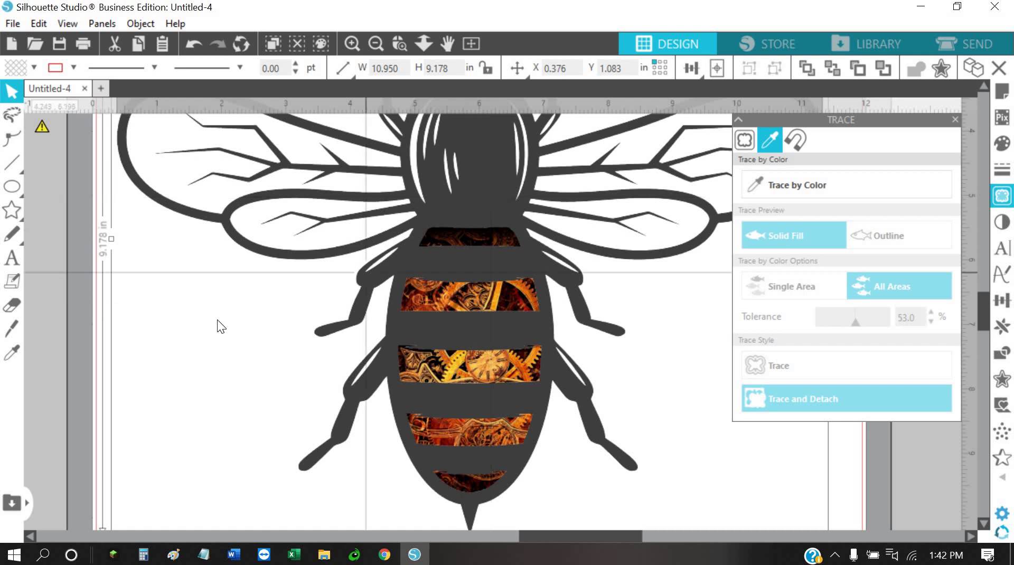
pyautogui.click(141, 354)
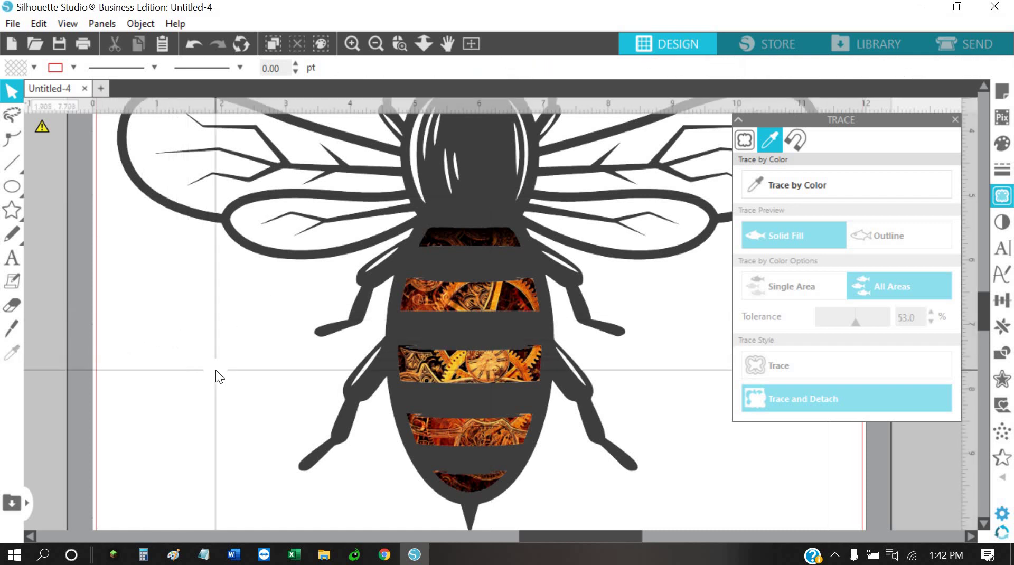
pyautogui.scroll(-2, 219, 376)
pyautogui.scroll(-3, 216, 370)
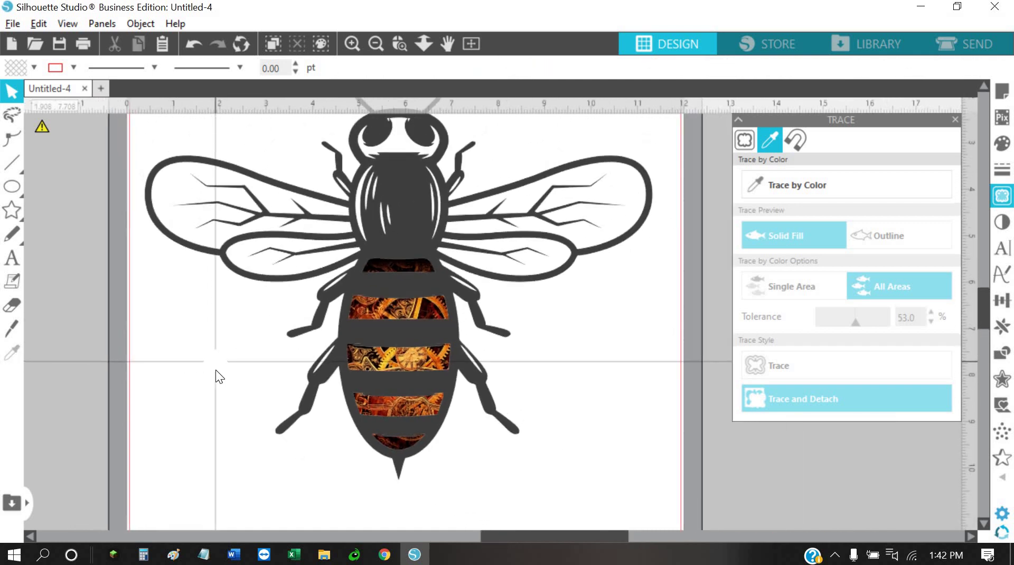
pyautogui.scroll(-3, 254, 350)
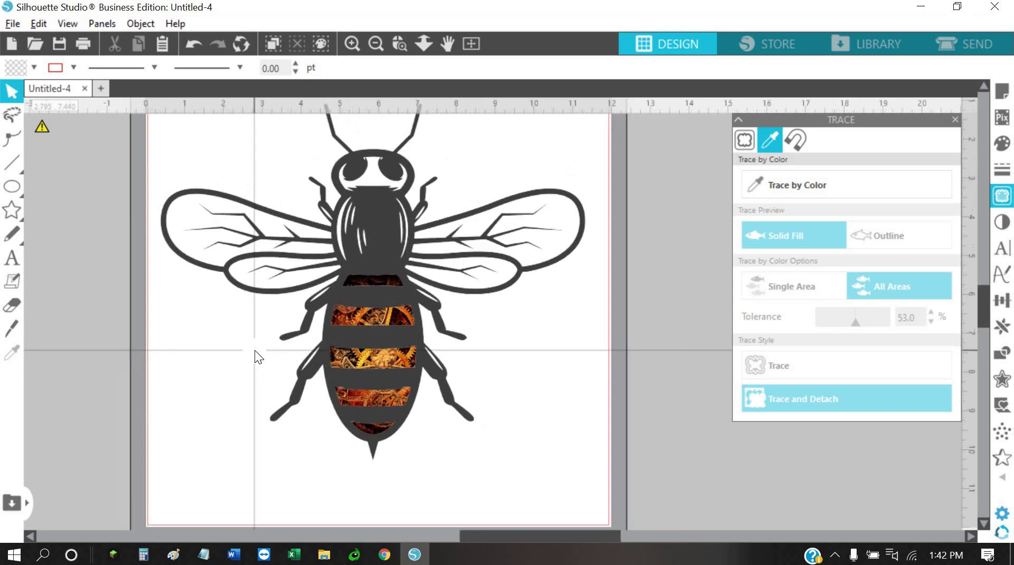
pyautogui.scroll(-3, 255, 350)
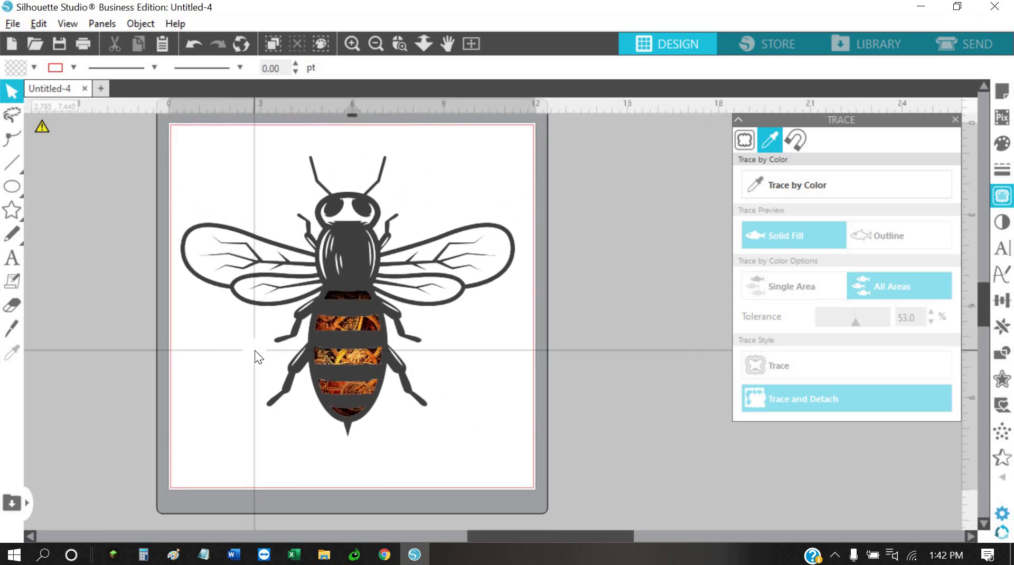
# - Move the bee outline off the mat to the left, leaving the gear image uncovered
pyautogui.moveTo(292, 375); pyautogui.dragTo(356, 376)
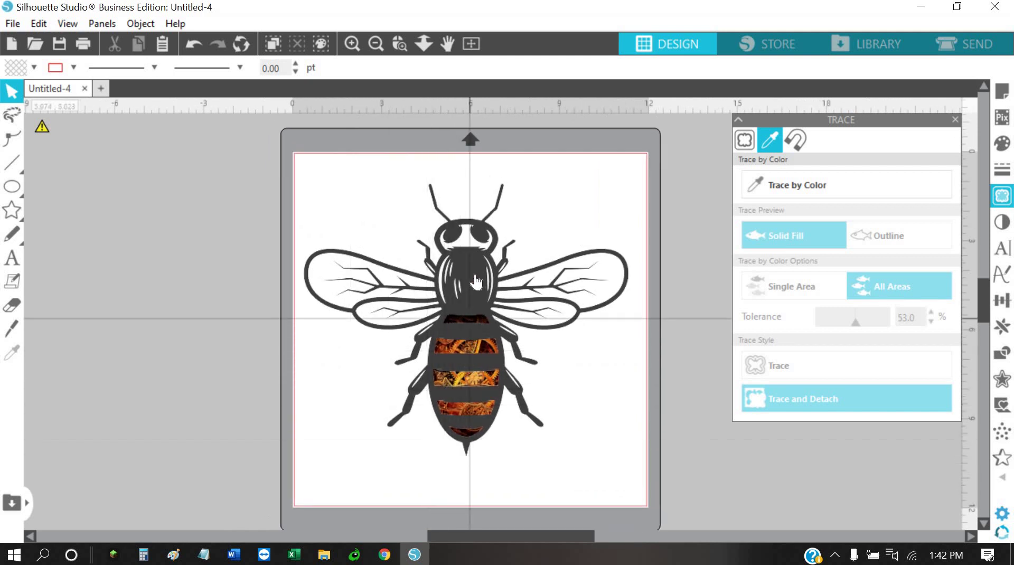
pyautogui.moveTo(356, 282); pyautogui.dragTo(181, 290)
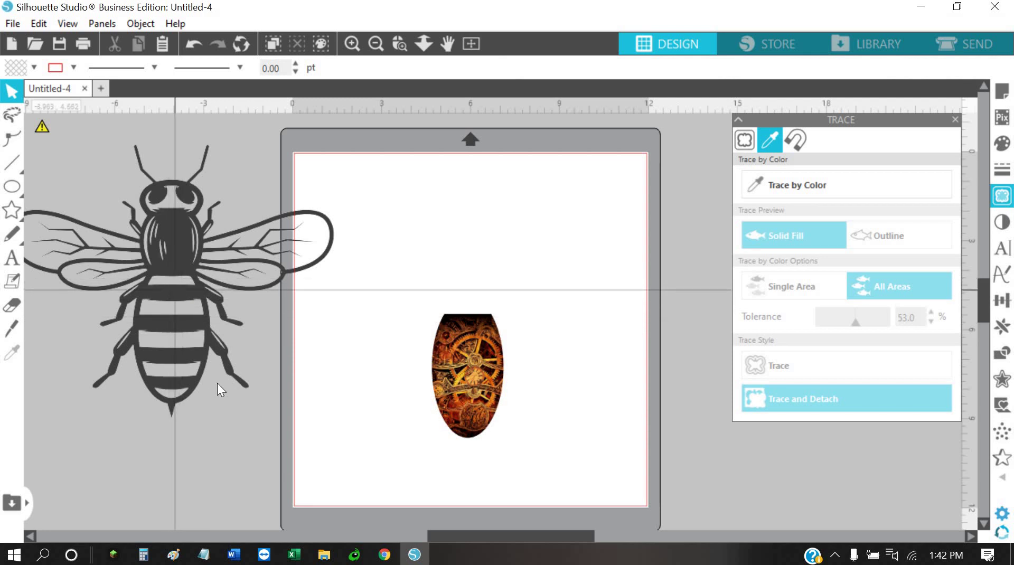
pyautogui.scroll(-1, 252, 407)
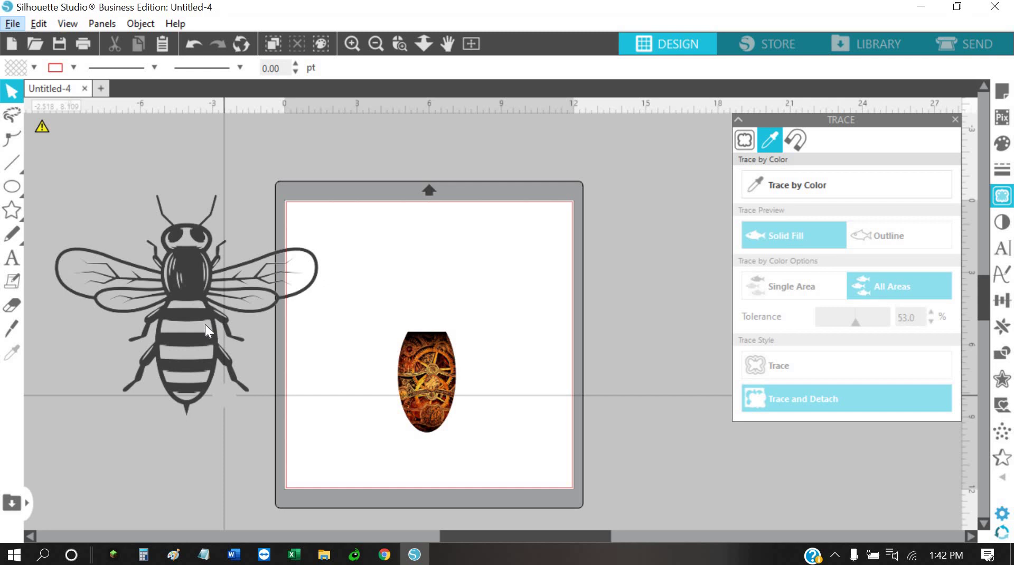
pyautogui.moveTo(194, 287); pyautogui.dragTo(157, 263)
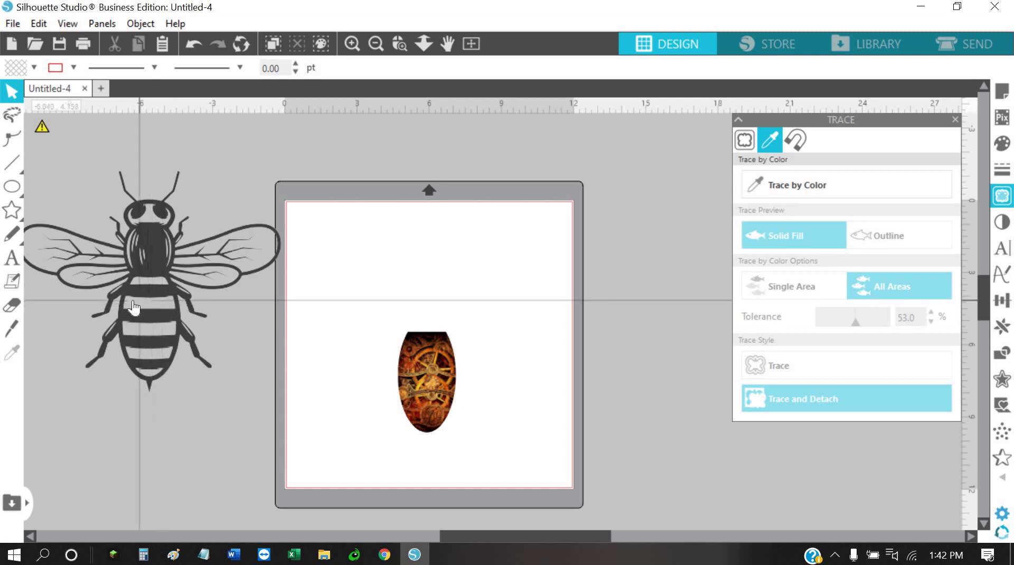
# - Return the bee outline to the mat at X 0.437 in, Y 1.108 in, with its abdomen stripes over the gear image
pyautogui.moveTo(197, 266); pyautogui.dragTo(215, 293)
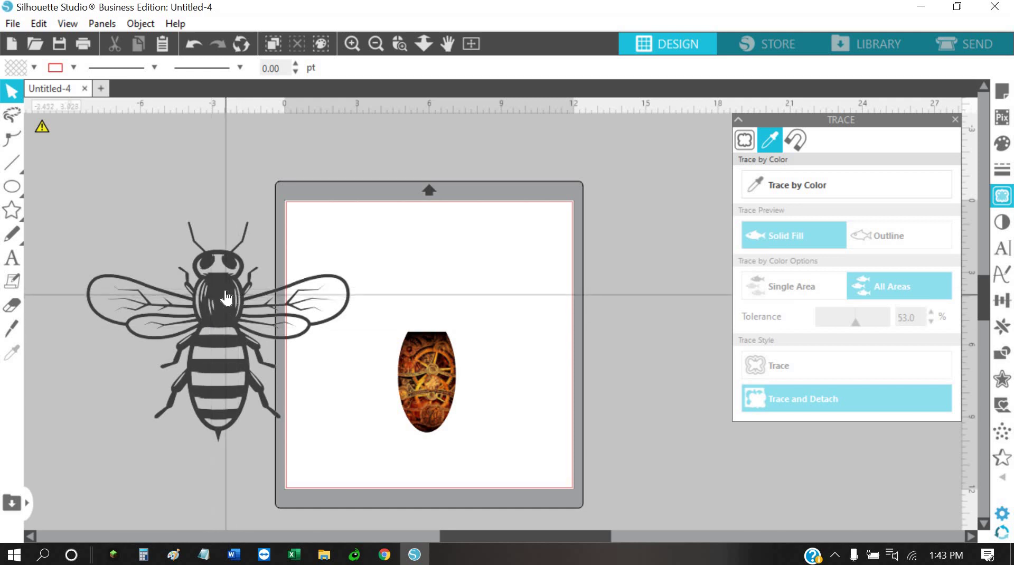
pyautogui.moveTo(222, 292); pyautogui.dragTo(431, 300)
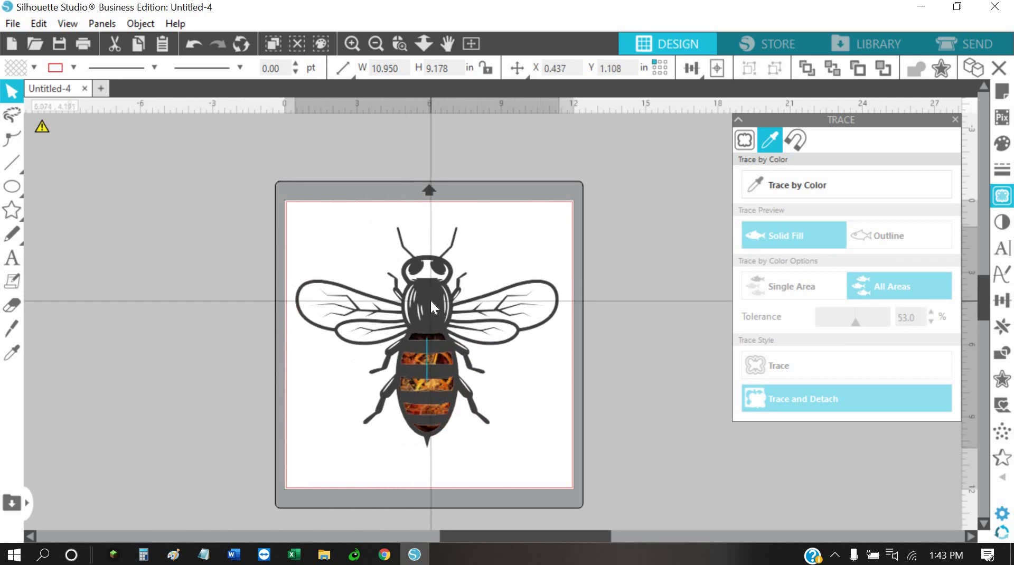
pyautogui.click(310, 318)
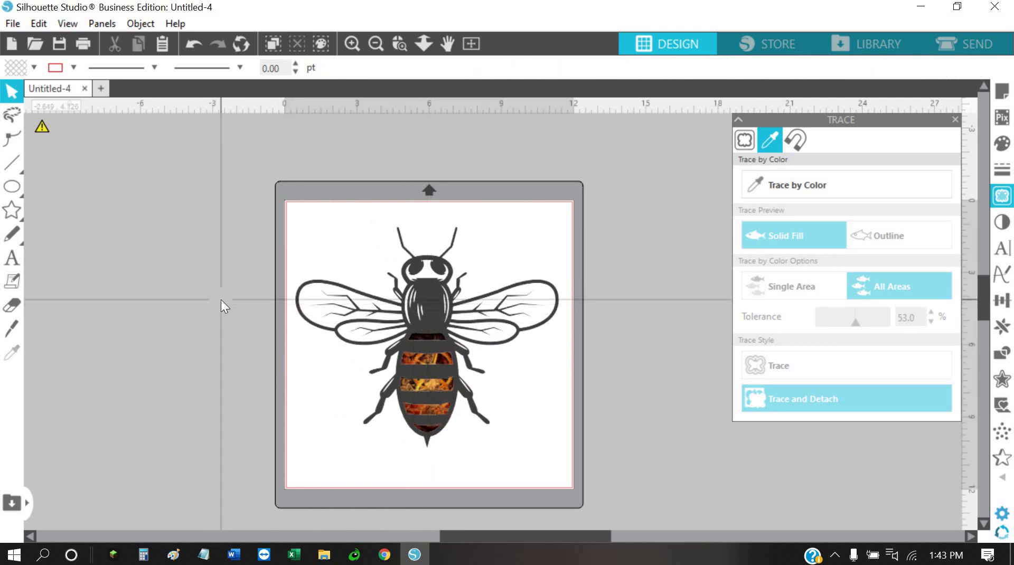